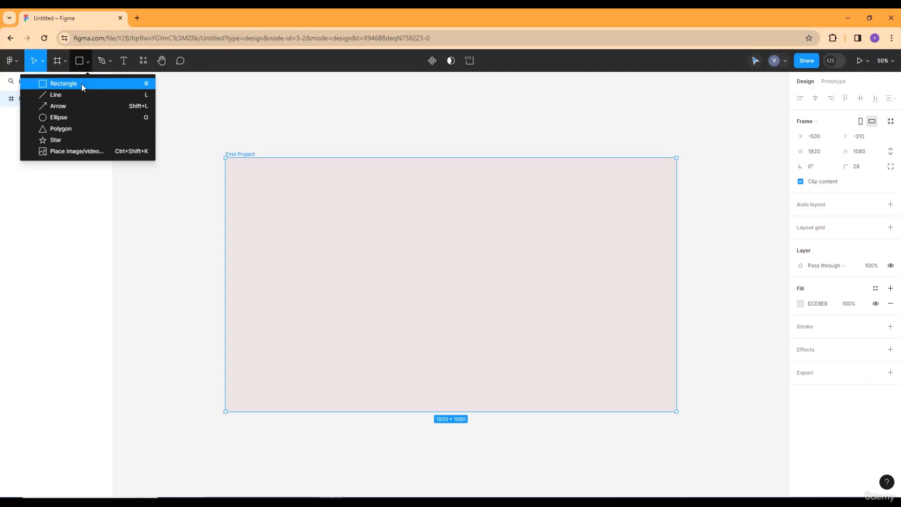
# Draw a rectangle about 382 × 314 inside the First Project frame and give it a bright green fill
pyautogui.click(82, 84)
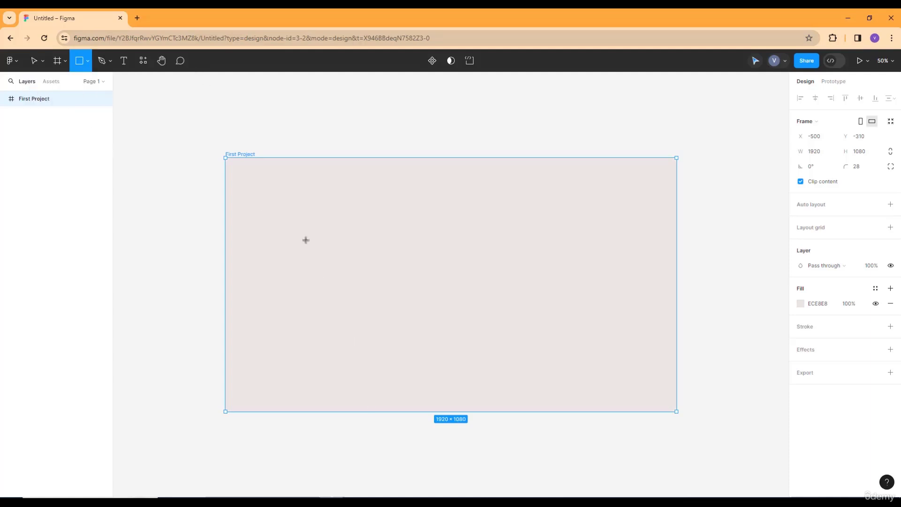
pyautogui.moveTo(306, 240); pyautogui.dragTo(396, 313)
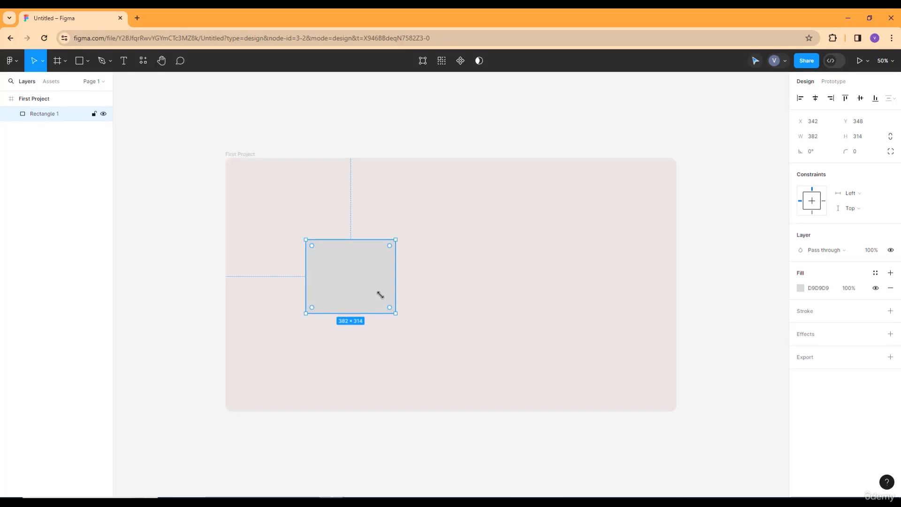
pyautogui.click(801, 287)
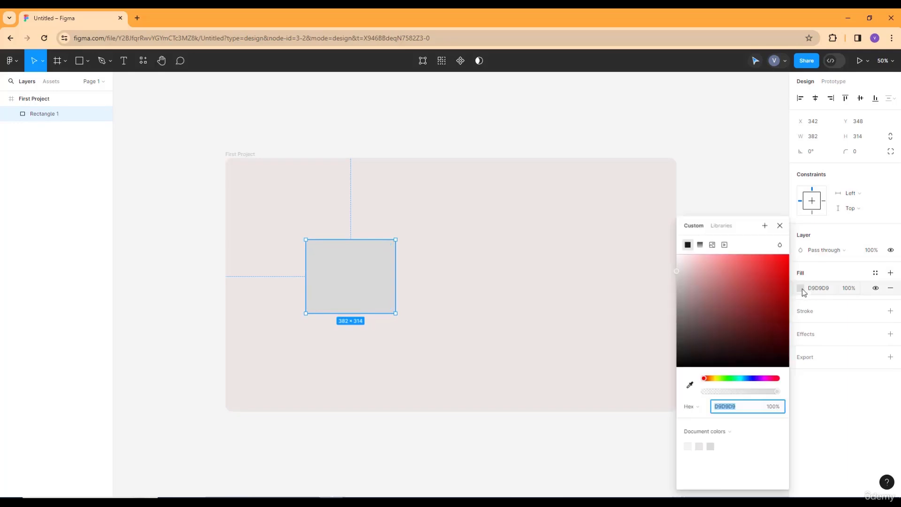
pyautogui.moveTo(769, 275); pyautogui.dragTo(717, 310)
pyautogui.moveTo(770, 267)
pyautogui.mouseDown()
pyautogui.moveTo(775, 330)
pyautogui.moveTo(745, 332)
pyautogui.mouseUp()
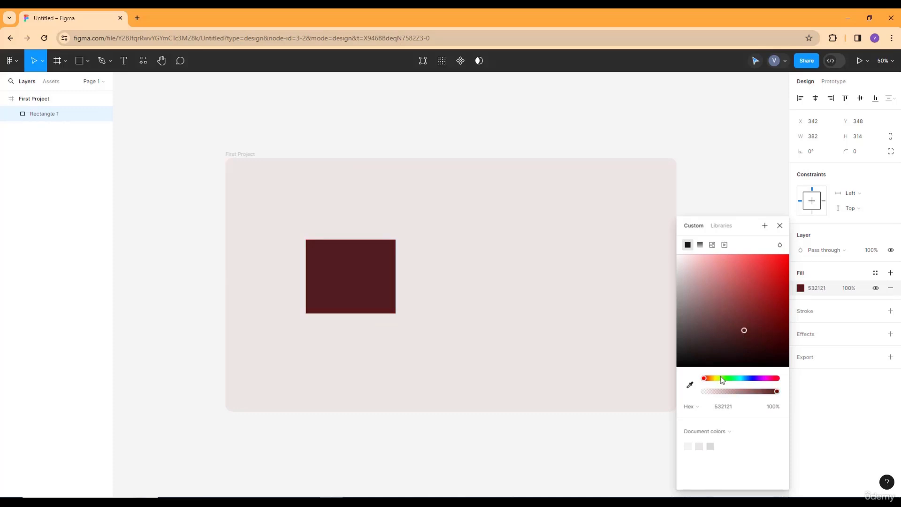
pyautogui.moveTo(720, 379); pyautogui.dragTo(731, 379)
pyautogui.moveTo(770, 301); pyautogui.dragTo(779, 267)
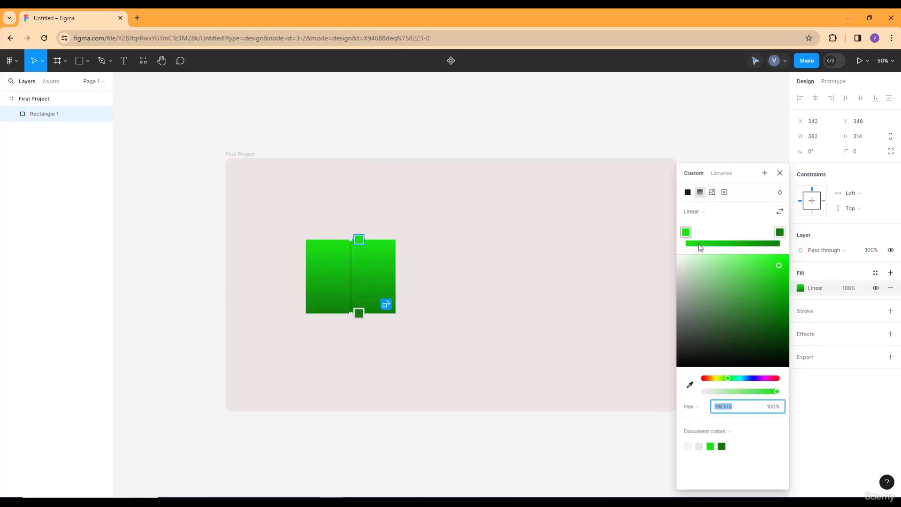
# Set the rectangle's linear gradient to run from blue 155CE5 at the first stop to dark navy 120A47 at the last
pyautogui.click(700, 244)
pyautogui.moveTo(746, 379); pyautogui.dragTo(750, 380)
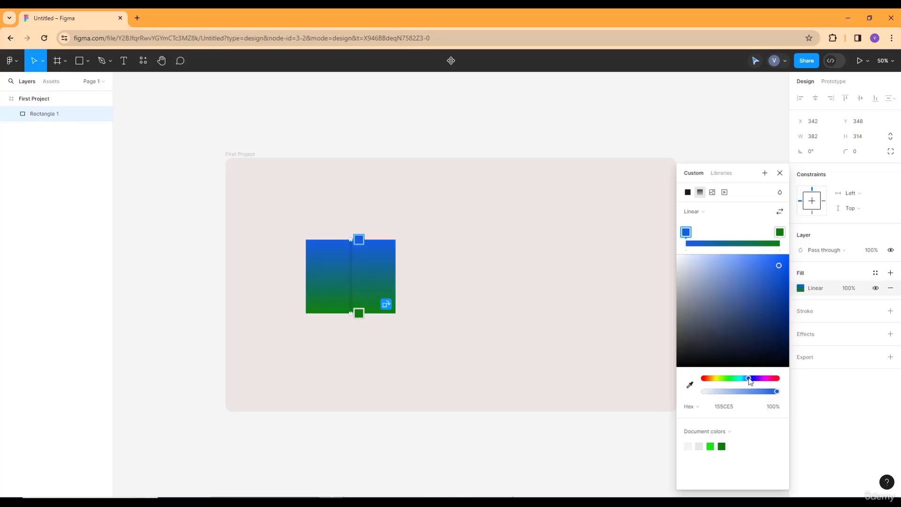
pyautogui.click(783, 237)
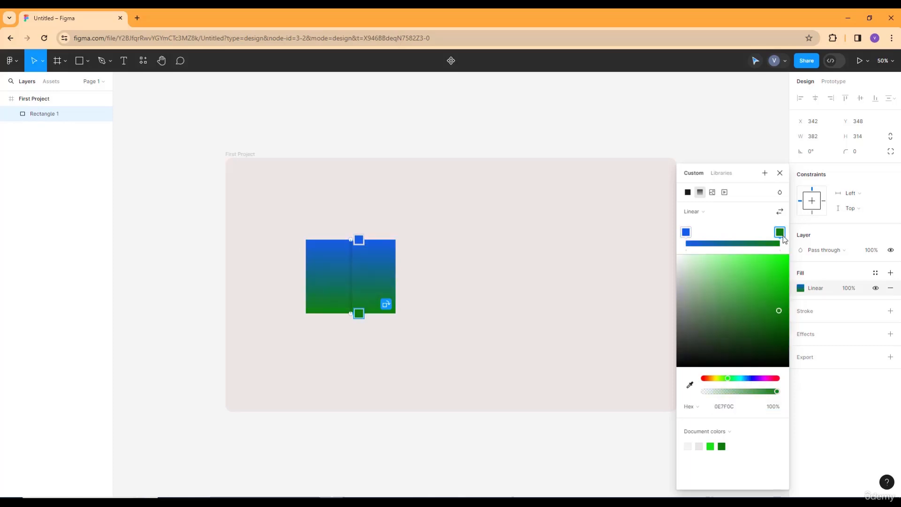
pyautogui.click(779, 266)
pyautogui.click(781, 261)
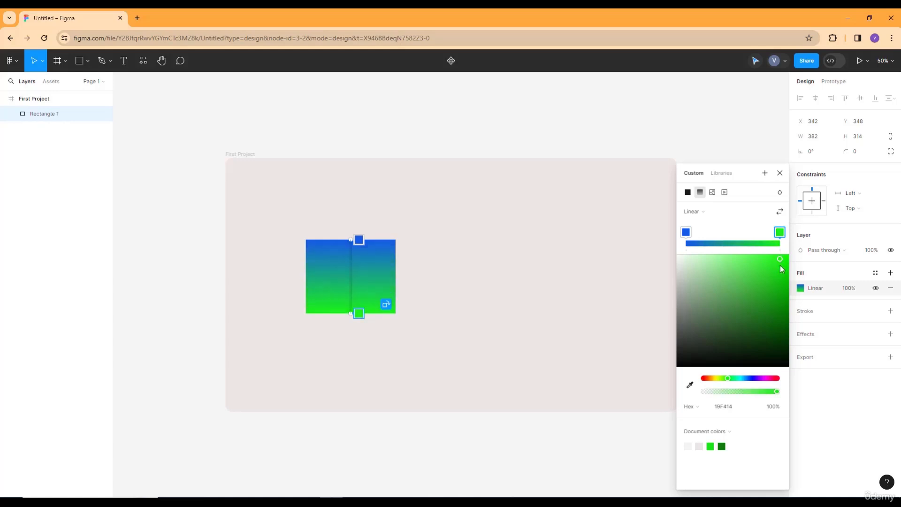
pyautogui.moveTo(781, 266); pyautogui.dragTo(780, 277)
pyautogui.click(773, 337)
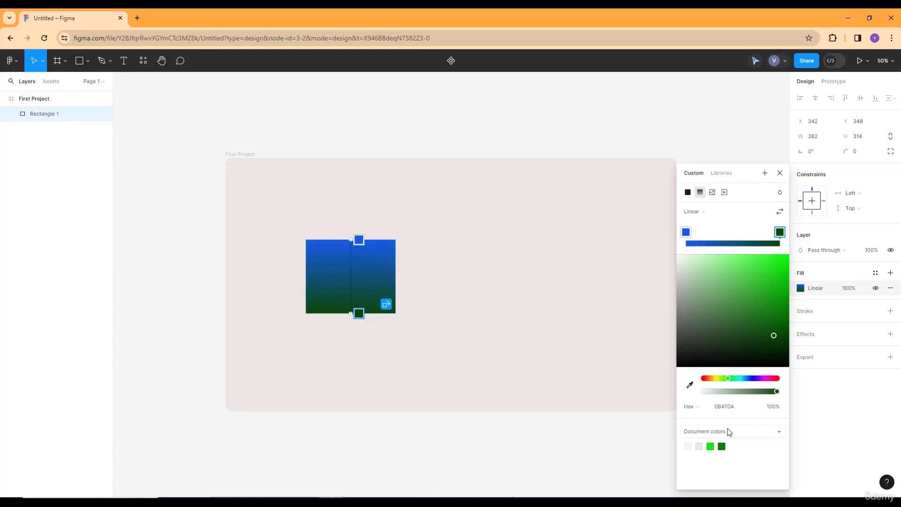
pyautogui.click(755, 378)
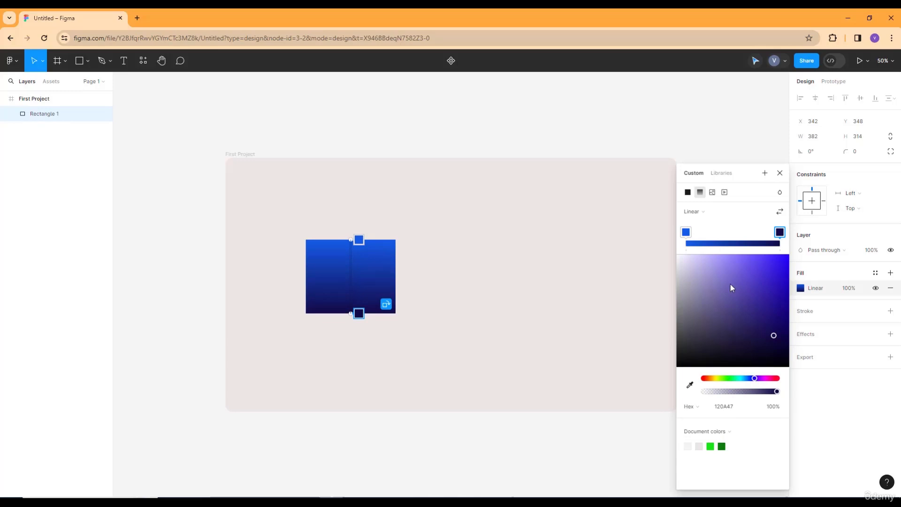
# Add two intermediate stops to the rectangle's gradient, coloured green 149F32 and teal 17DDC0
pyautogui.click(729, 243)
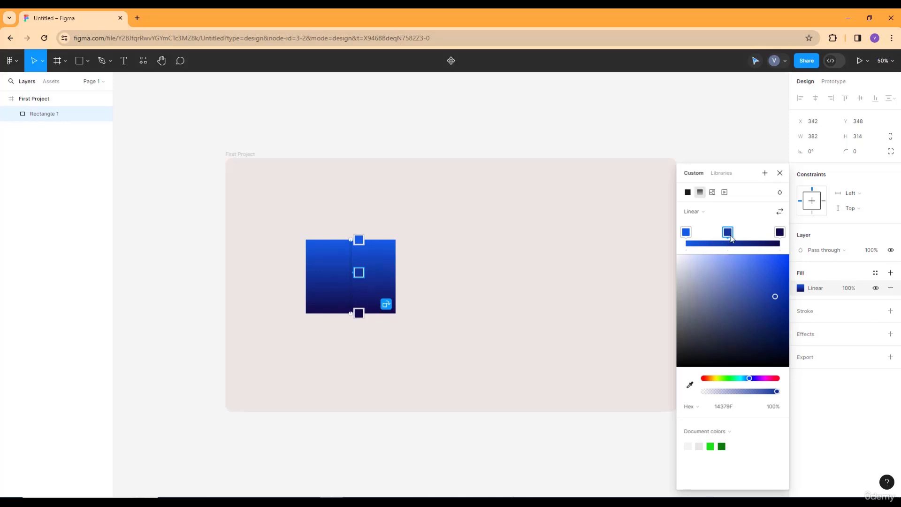
pyautogui.click(732, 382)
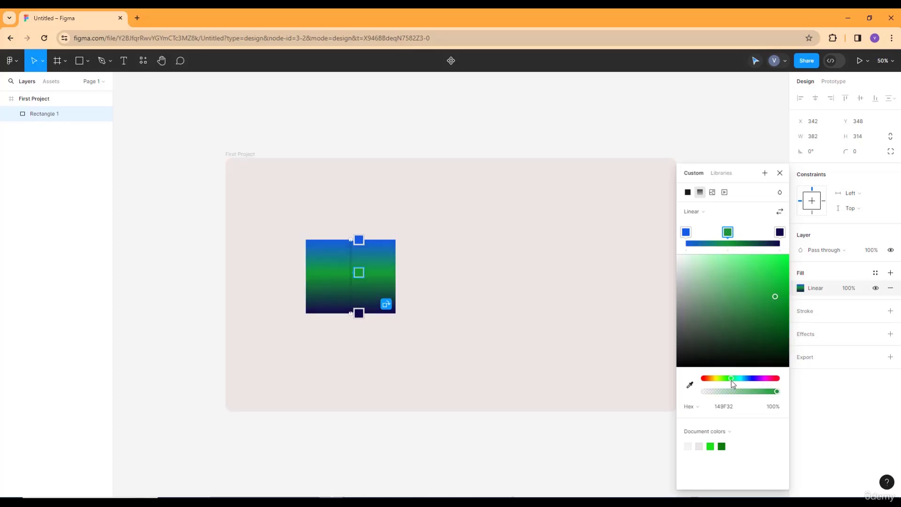
pyautogui.click(760, 244)
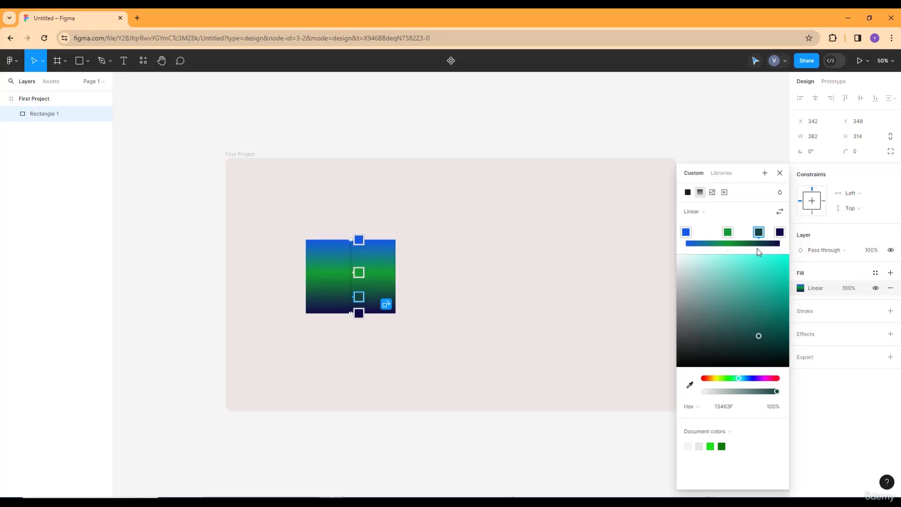
pyautogui.click(778, 270)
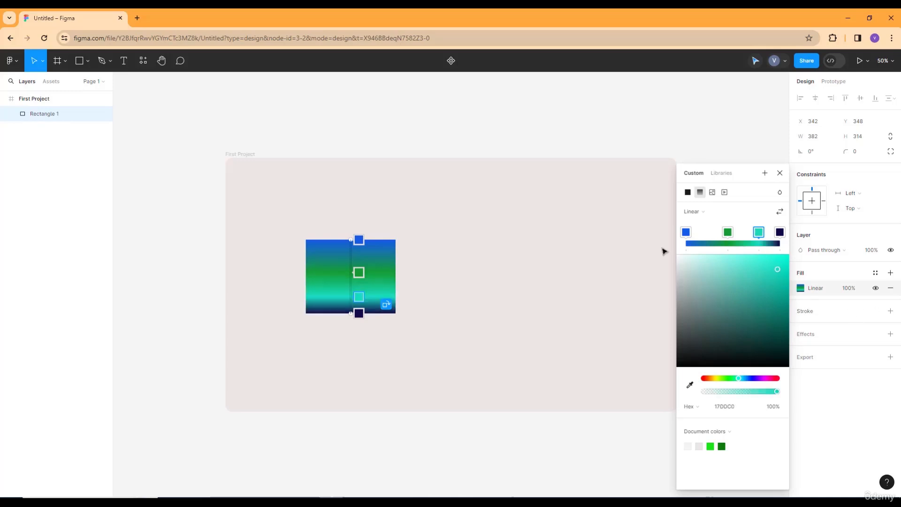
# Try the radial, angular and diamond gradient types on the rectangle, and return it to linear
pyautogui.click(700, 215)
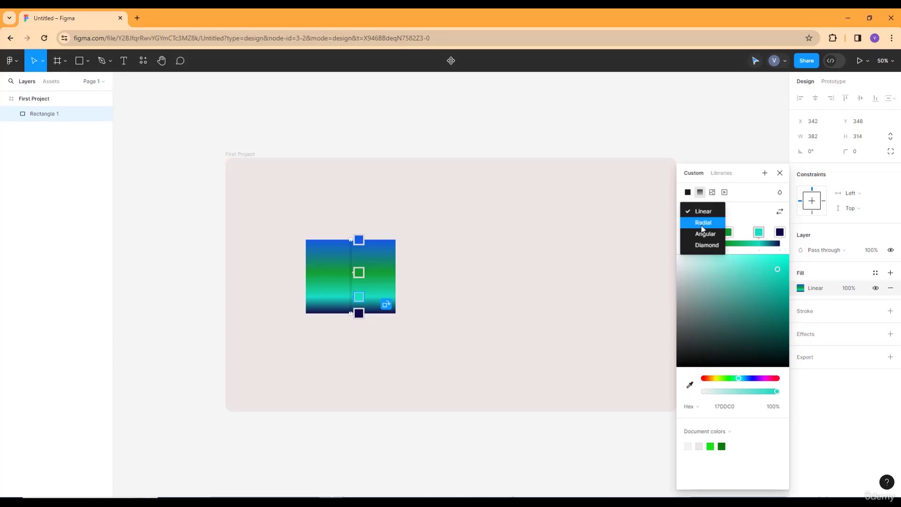
pyautogui.click(703, 224)
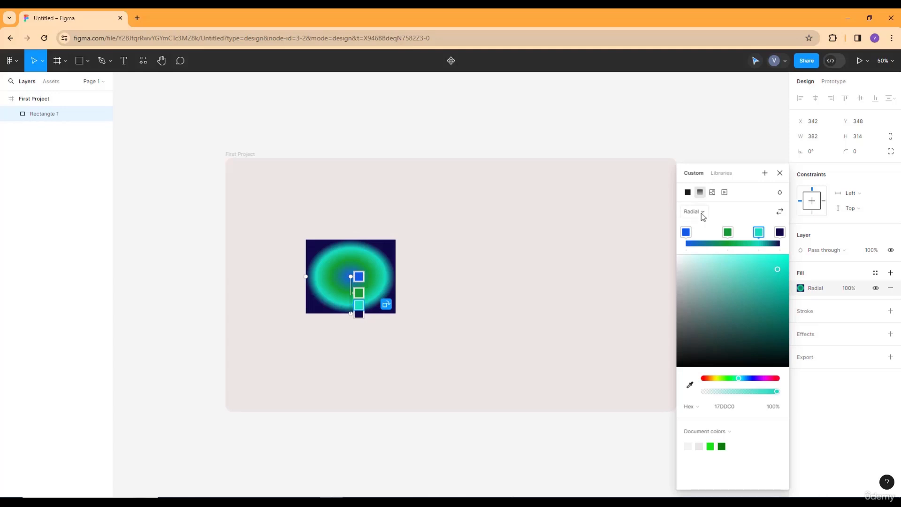
pyautogui.click(701, 213)
pyautogui.click(706, 223)
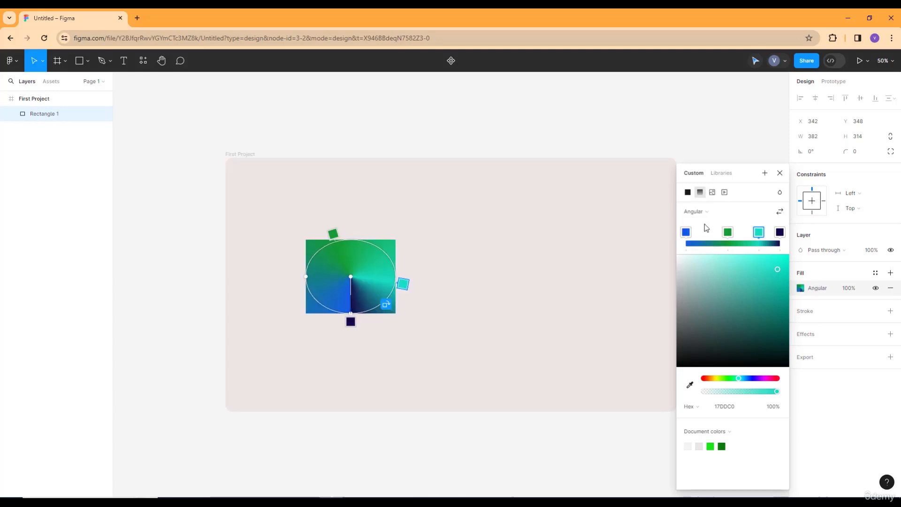
pyautogui.click(704, 213)
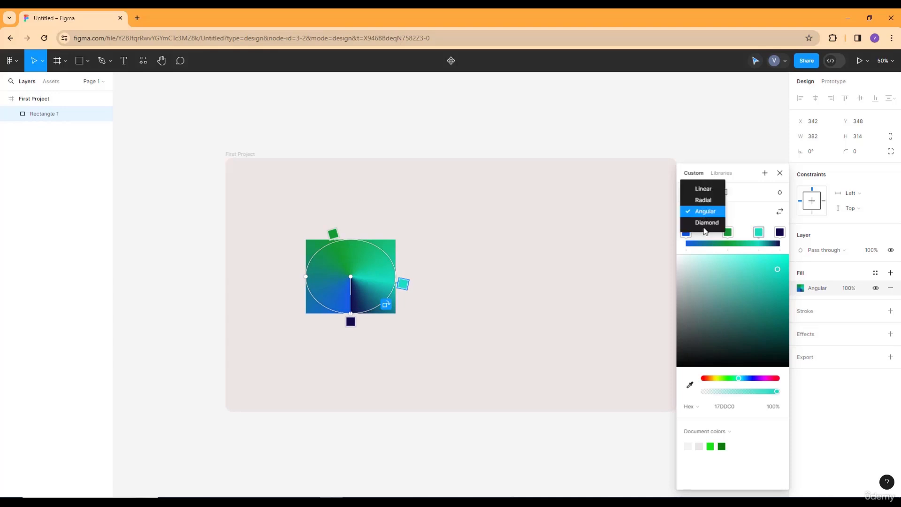
pyautogui.click(703, 221)
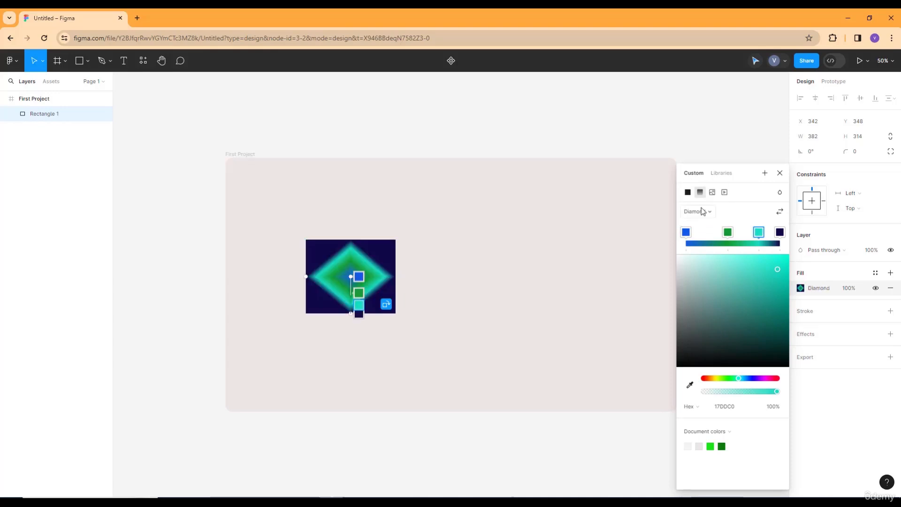
pyautogui.click(701, 209)
pyautogui.click(701, 177)
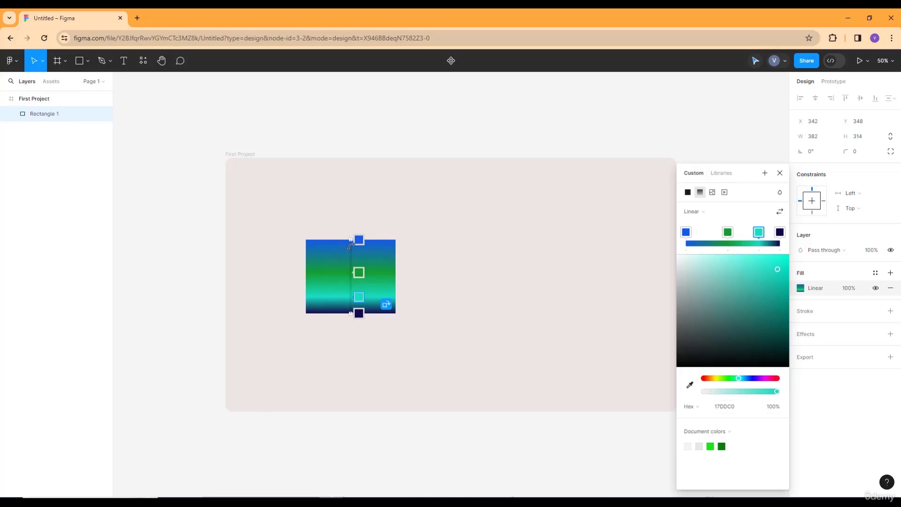
# Extend the gradient line beyond the rectangle's top and bottom edges and move the green and teal stops upward, teal to 50%
pyautogui.moveTo(351, 240); pyautogui.dragTo(355, 180)
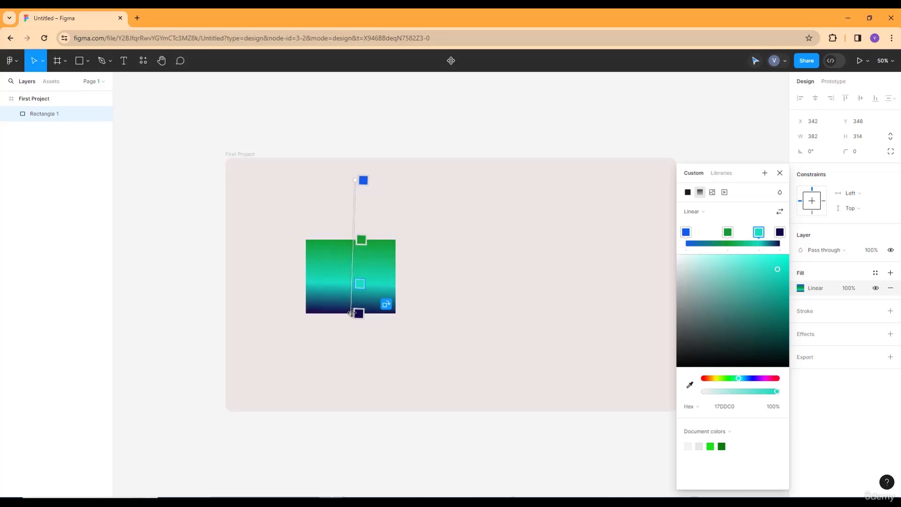
pyautogui.moveTo(351, 313); pyautogui.dragTo(348, 402)
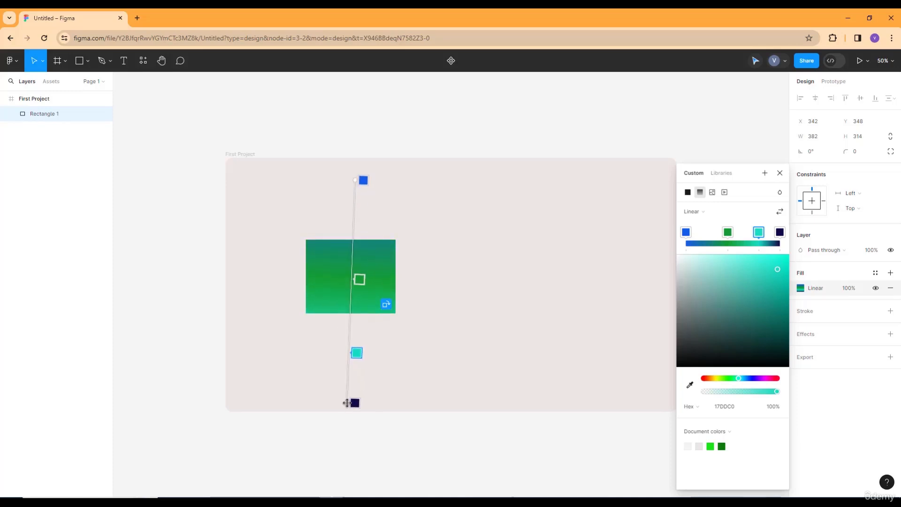
pyautogui.click(359, 271)
pyautogui.moveTo(359, 266); pyautogui.dragTo(360, 263)
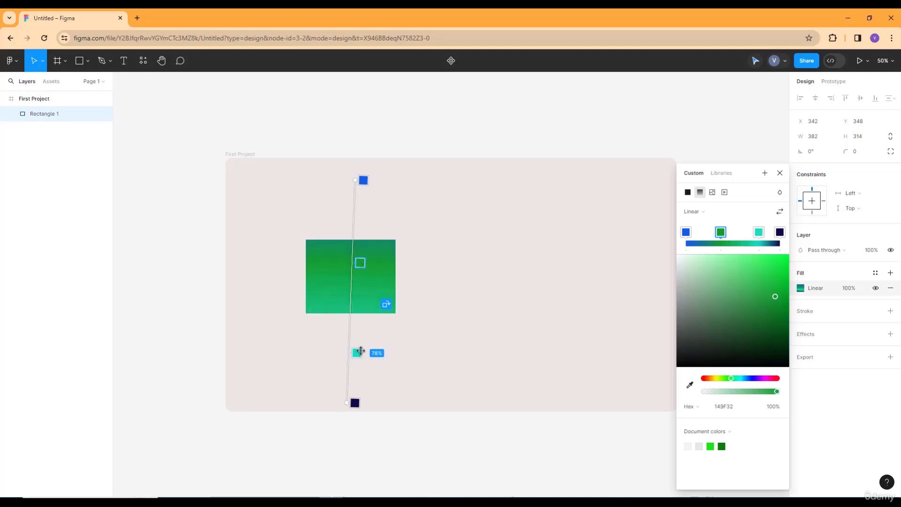
pyautogui.click(356, 354)
pyautogui.moveTo(357, 356); pyautogui.dragTo(359, 291)
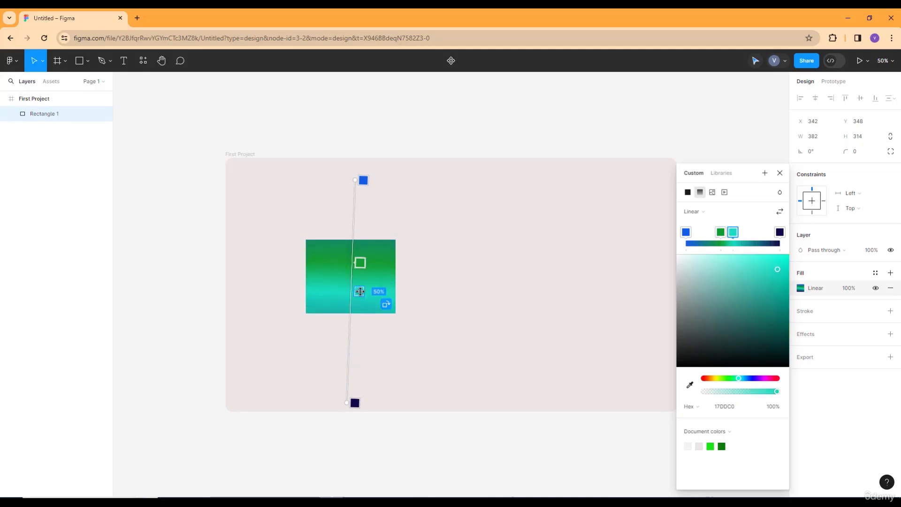
# Reposition the navy, teal and green stops along the extended gradient line, and move the blue stop to 32%
pyautogui.moveTo(355, 403); pyautogui.dragTo(360, 335)
pyautogui.moveTo(359, 291); pyautogui.dragTo(360, 301)
pyautogui.moveTo(361, 263); pyautogui.dragTo(366, 275)
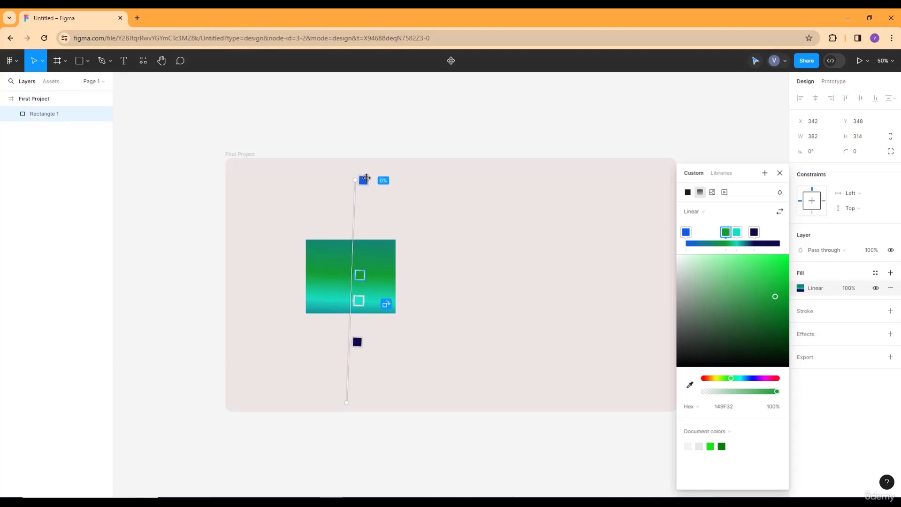
pyautogui.click(364, 181)
pyautogui.moveTo(364, 210); pyautogui.dragTo(360, 251)
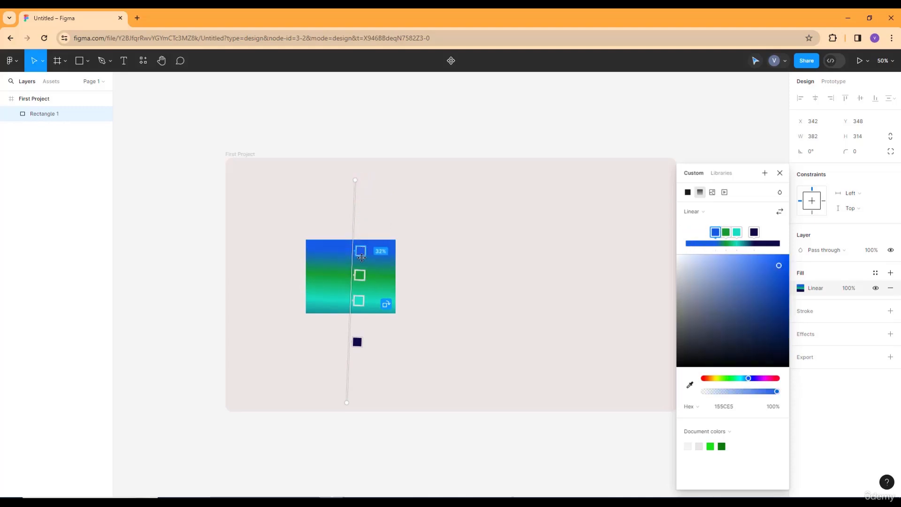
# Fine-tune the spacing of the four gradient stops over the rectangle and straighten the gradient line to nearly vertical
pyautogui.moveTo(359, 300); pyautogui.dragTo(360, 291)
pyautogui.moveTo(357, 342)
pyautogui.mouseDown()
pyautogui.moveTo(366, 311)
pyautogui.moveTo(359, 349)
pyautogui.mouseUp()
pyautogui.moveTo(359, 292); pyautogui.dragTo(359, 306)
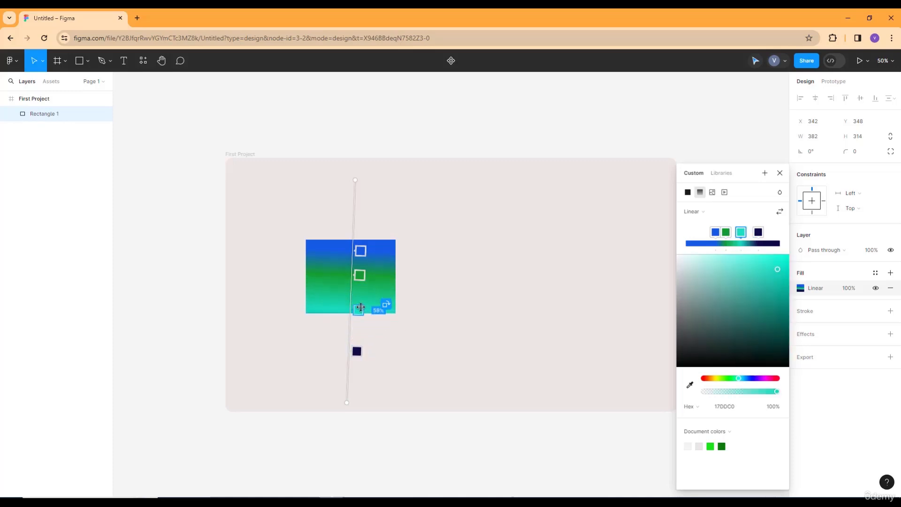
pyautogui.click(363, 273)
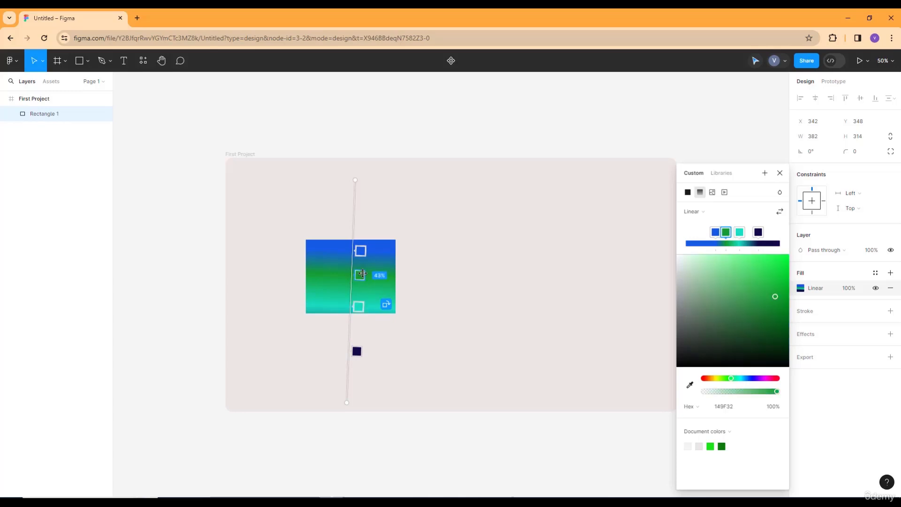
pyautogui.click(361, 250)
pyautogui.moveTo(360, 240); pyautogui.dragTo(361, 238)
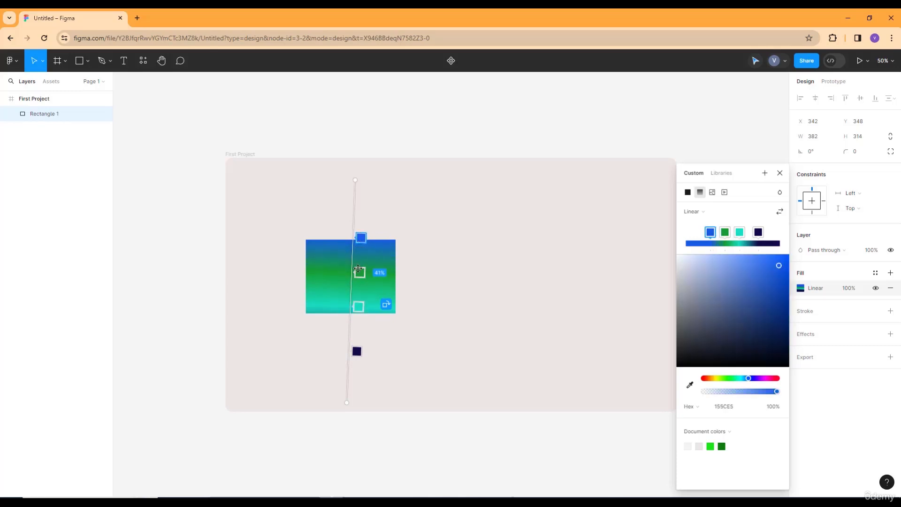
pyautogui.moveTo(359, 273); pyautogui.dragTo(359, 264)
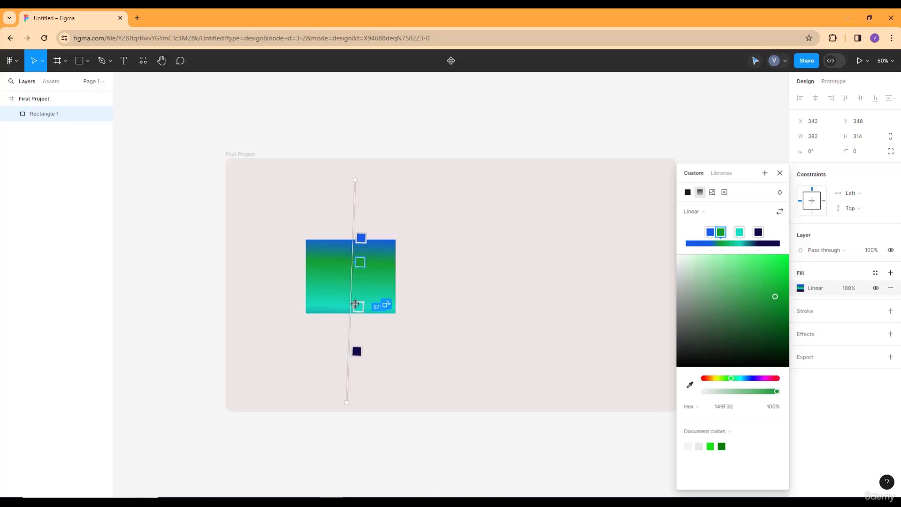
pyautogui.moveTo(365, 308); pyautogui.dragTo(365, 292)
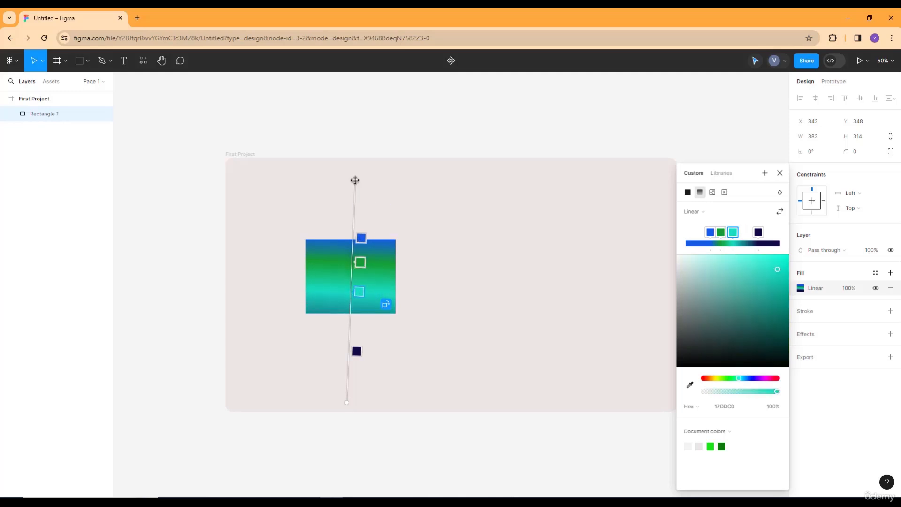
pyautogui.moveTo(355, 180); pyautogui.dragTo(348, 184)
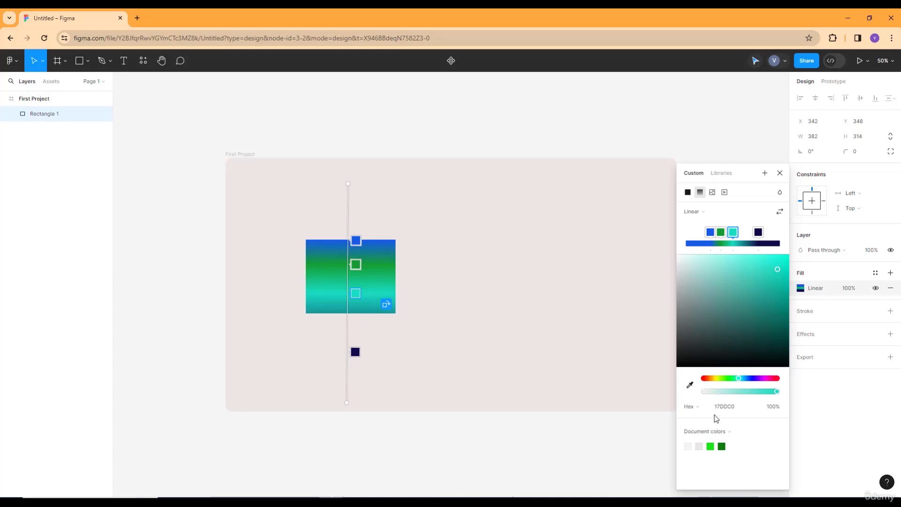
# View the colour format options for the teal stop, and change the rectangle's fill type to Image
pyautogui.click(743, 405)
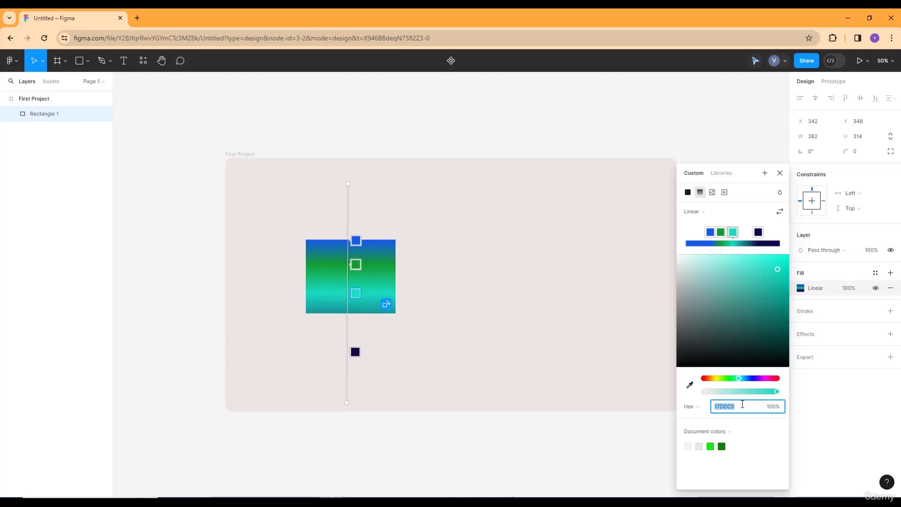
pyautogui.click(691, 407)
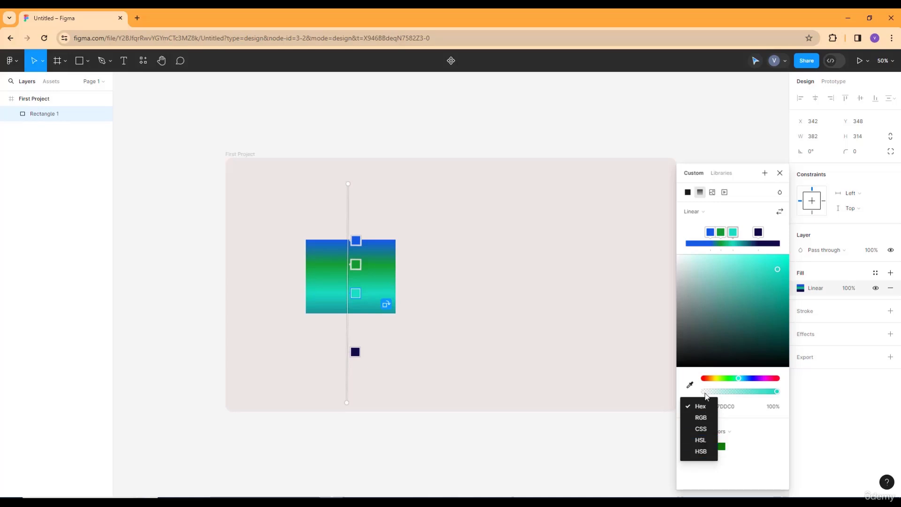
pyautogui.click(714, 192)
pyautogui.click(714, 193)
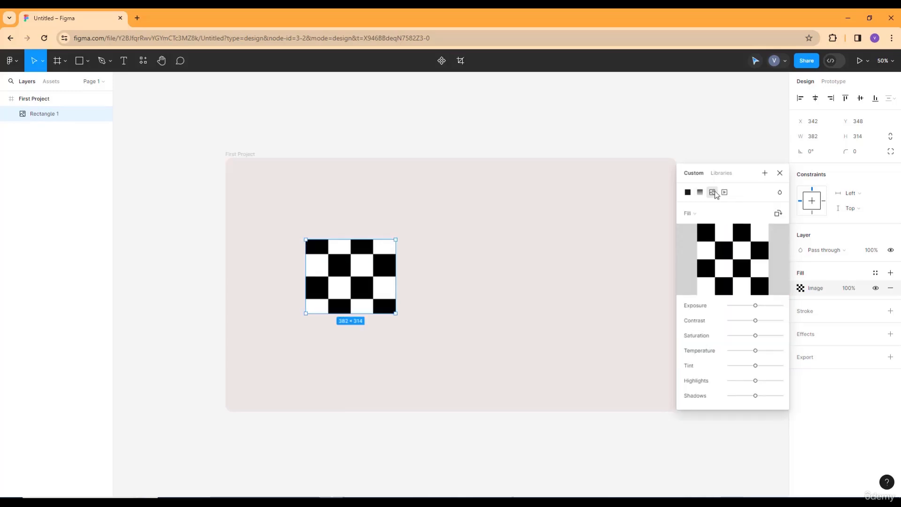
# Fill the rectangle with the salad plate photo and enlarge the rectangle to about 572 × 530
pyautogui.moveTo(732, 262)
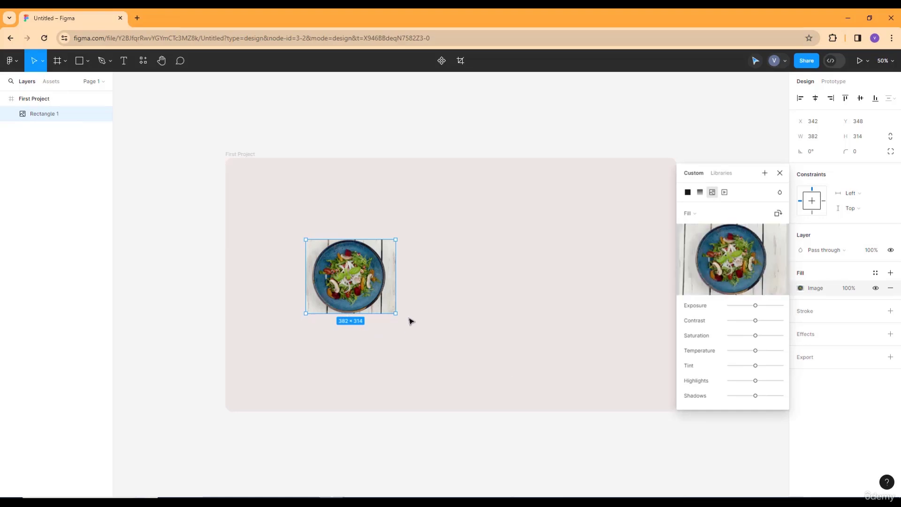
pyautogui.moveTo(407, 325); pyautogui.dragTo(440, 365)
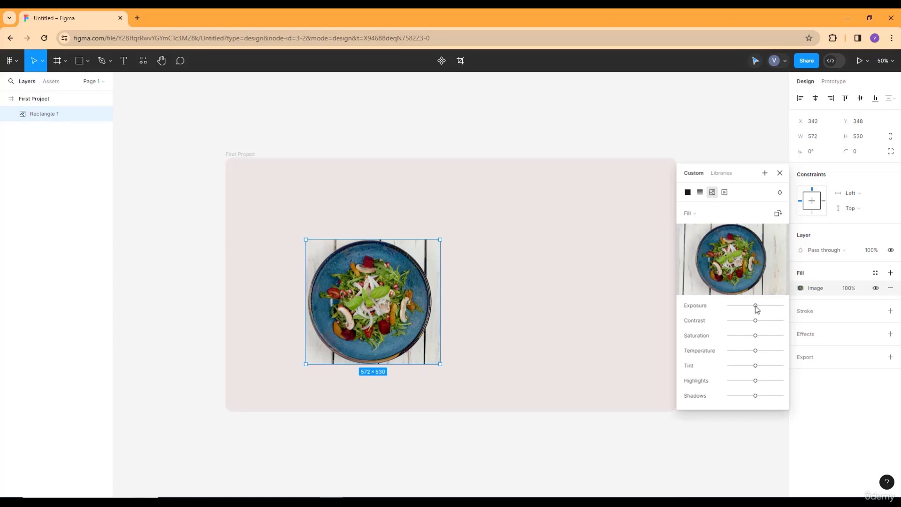
# Try the photo's adjustments by slightly lowering its exposure, and try the Video fill type before returning to Image
pyautogui.moveTo(756, 306)
pyautogui.mouseDown()
pyautogui.moveTo(737, 316)
pyautogui.moveTo(750, 306)
pyautogui.mouseUp()
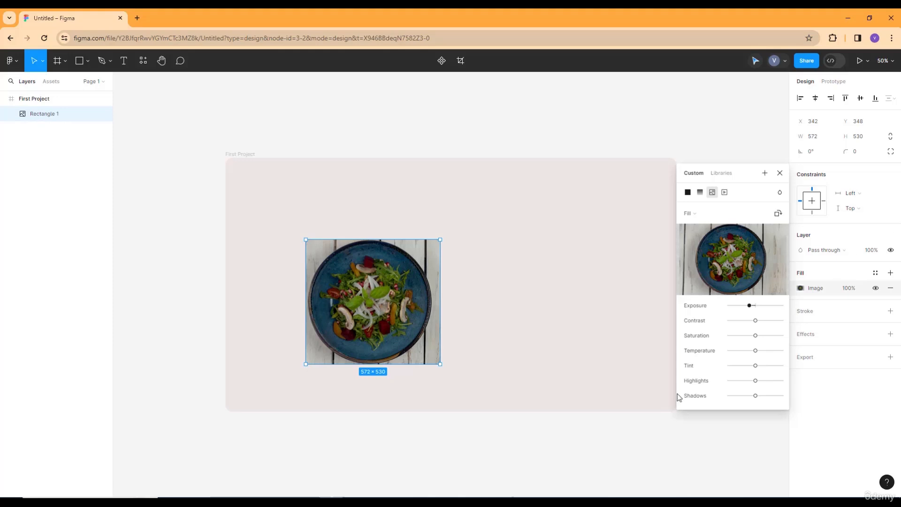
pyautogui.moveTo(757, 322); pyautogui.dragTo(777, 350)
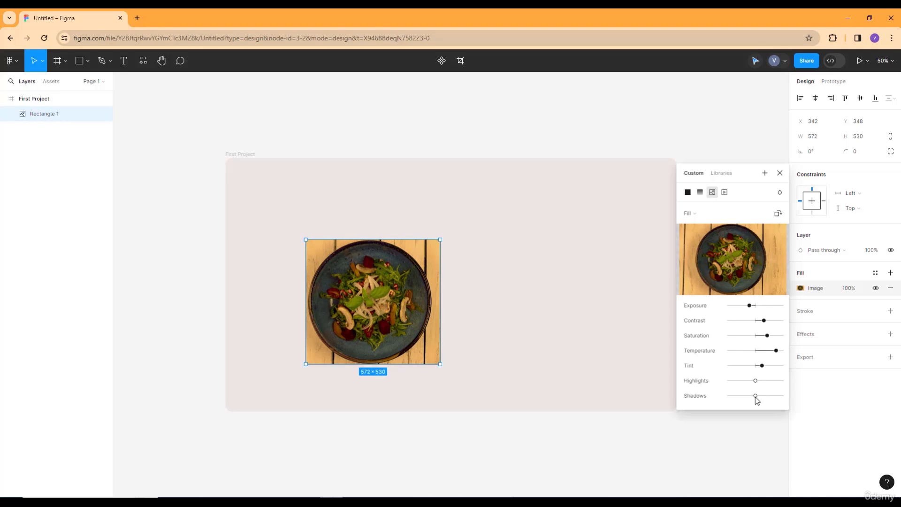
pyautogui.click(725, 193)
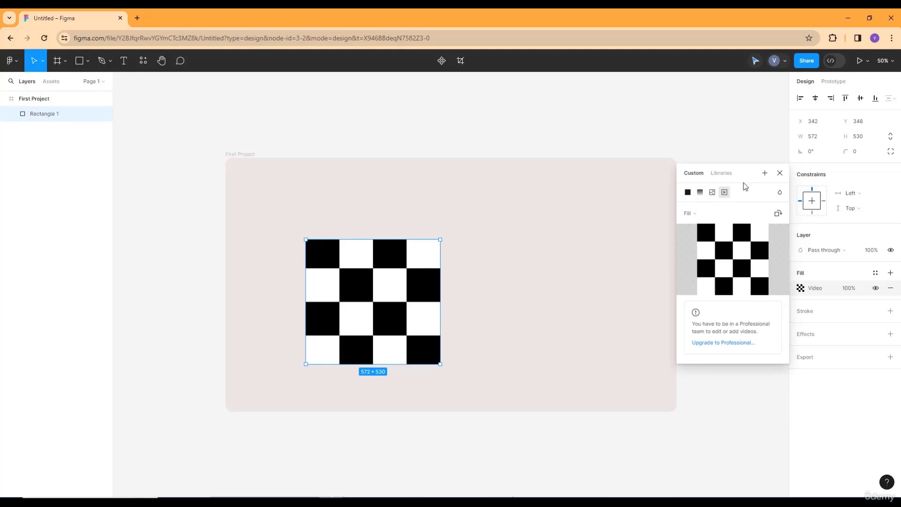
pyautogui.click(714, 194)
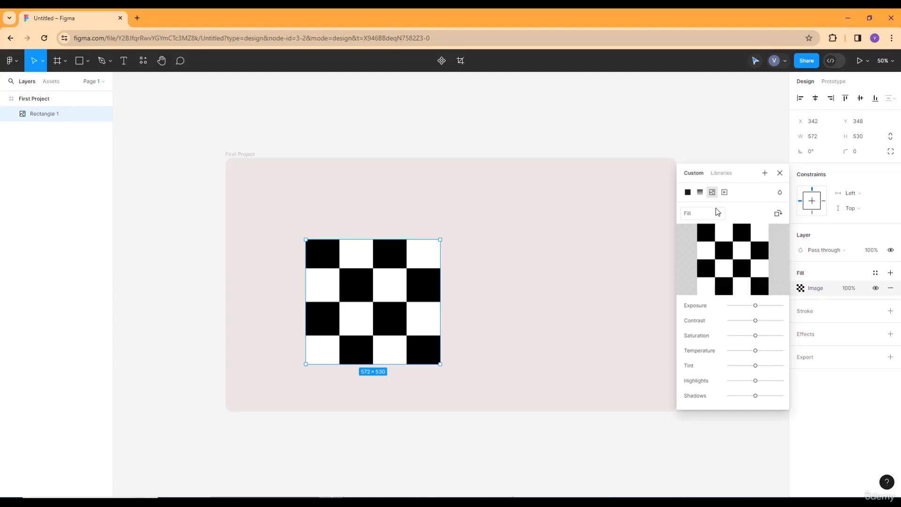
# Change the rectangle's fill to a solid bright blue, hex 378AD8
pyautogui.click(688, 192)
pyautogui.click(740, 264)
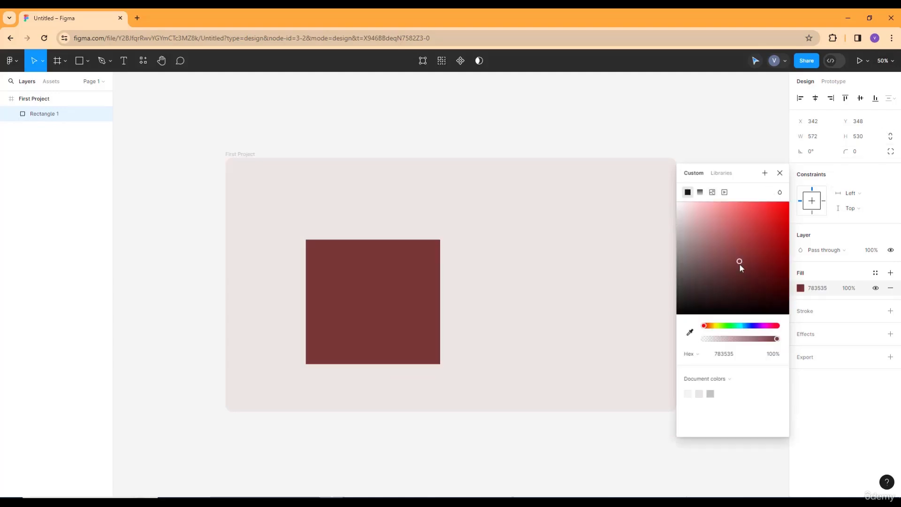
pyautogui.click(746, 326)
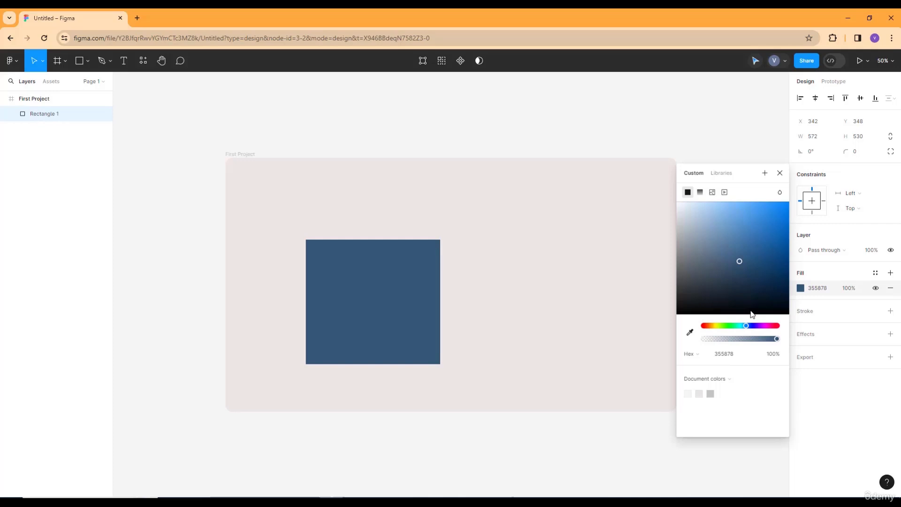
pyautogui.click(761, 220)
pyautogui.click(779, 178)
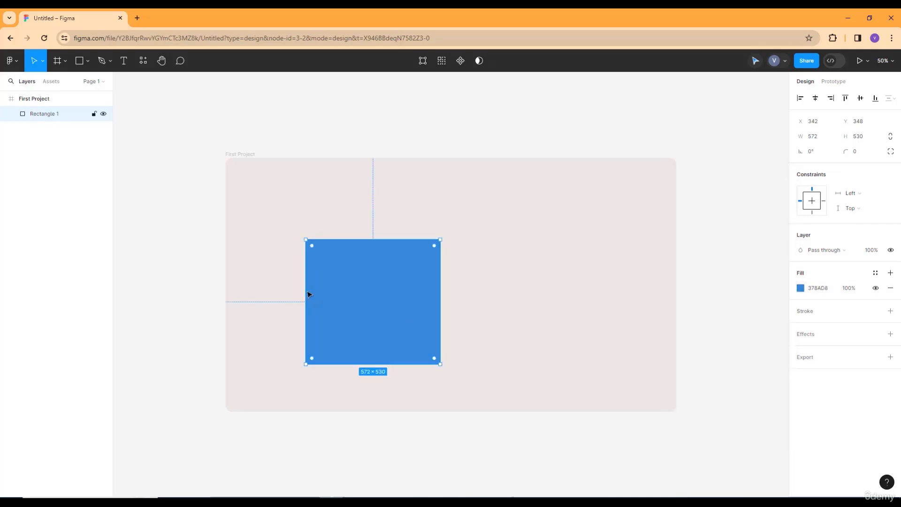
# Round the rectangle's corners to a radius of 38
pyautogui.moveTo(313, 246)
pyautogui.moveTo(313, 246)
pyautogui.mouseDown()
pyautogui.moveTo(320, 253)
pyautogui.moveTo(315, 247)
pyautogui.mouseUp()
pyautogui.moveTo(310, 241)
pyautogui.moveTo(312, 245)
pyautogui.mouseDown()
pyautogui.moveTo(382, 337)
pyautogui.moveTo(353, 302)
pyautogui.moveTo(300, 270)
pyautogui.mouseUp()
# Add a stroke to the rectangle and colour it dark navy, hex 0E1E3E
pyautogui.click(804, 311)
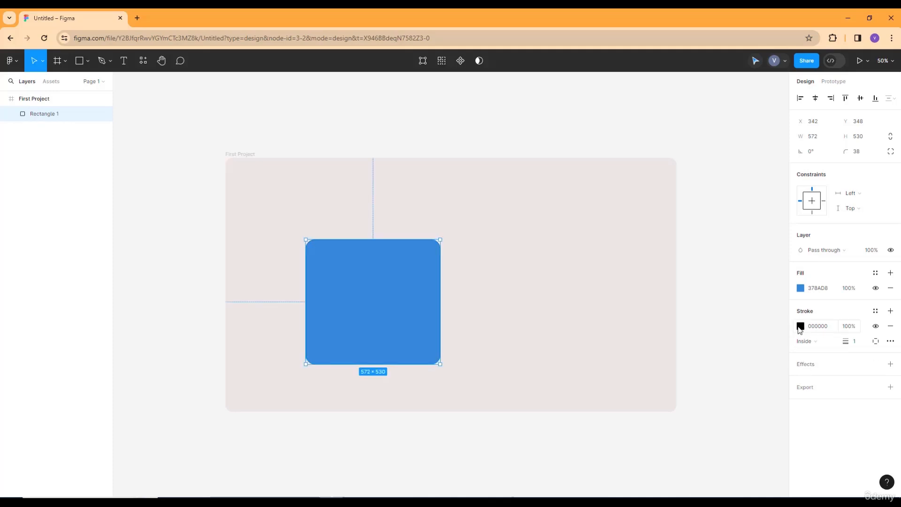
pyautogui.click(801, 327)
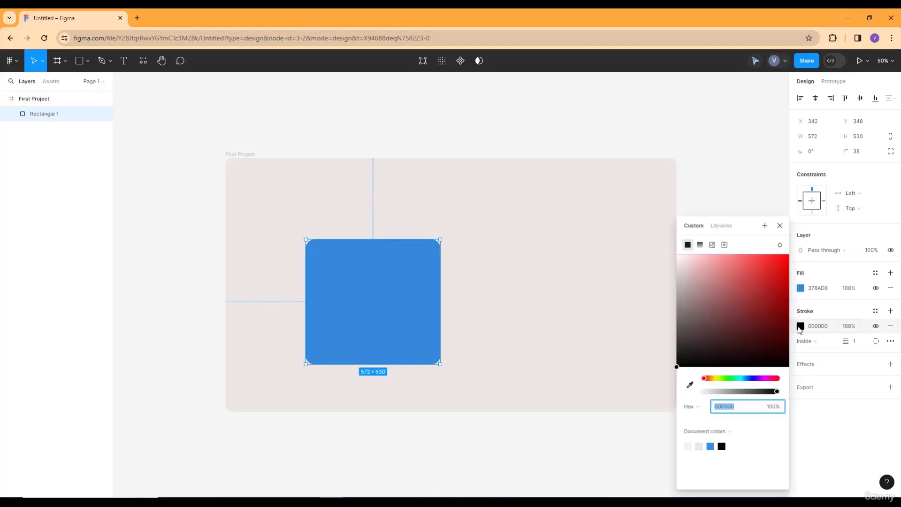
pyautogui.click(749, 379)
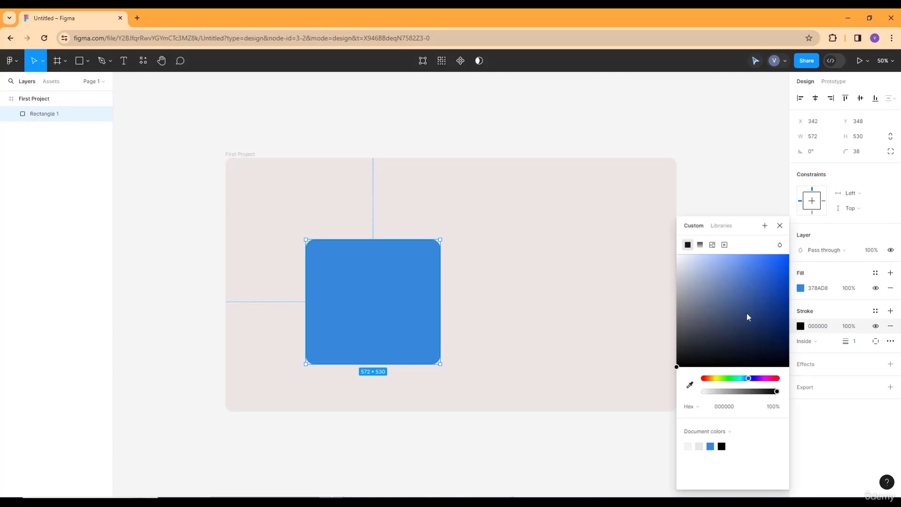
pyautogui.moveTo(748, 317)
pyautogui.mouseDown()
pyautogui.moveTo(765, 273)
pyautogui.moveTo(764, 326)
pyautogui.moveTo(741, 287)
pyautogui.mouseUp()
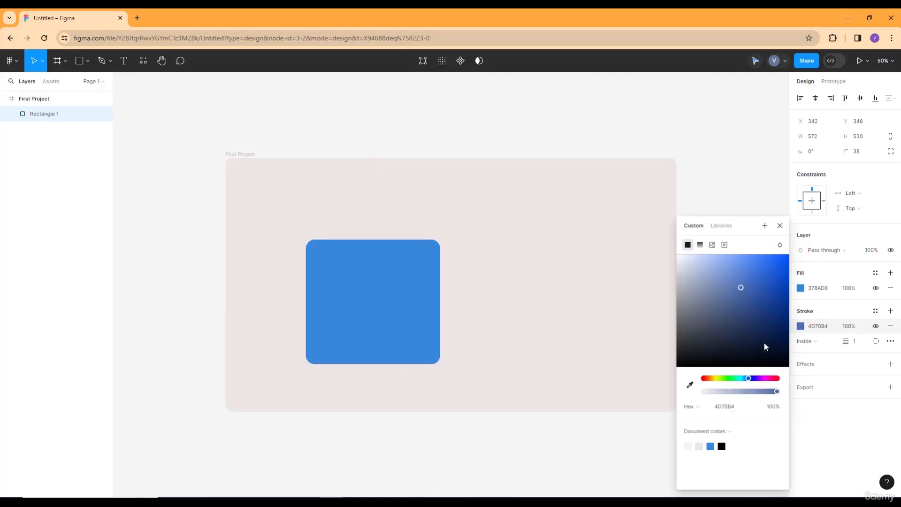
pyautogui.click(764, 342)
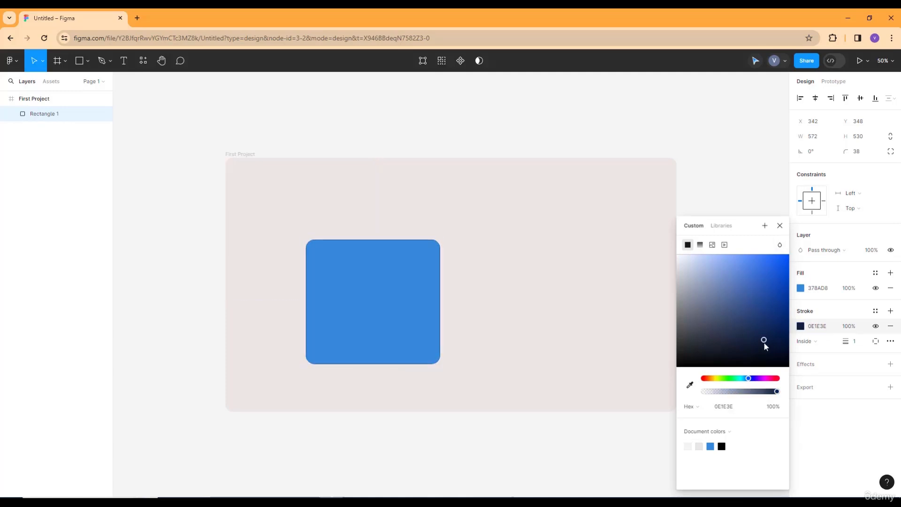
# Give the stroke a linear gradient from green 15EB37 to pink FE0F9E and set its weight to 21
pyautogui.click(702, 245)
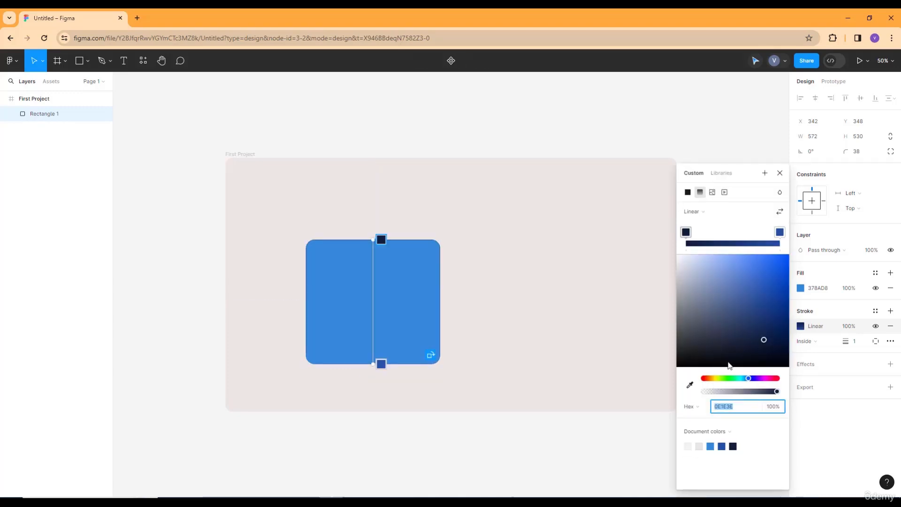
pyautogui.click(731, 378)
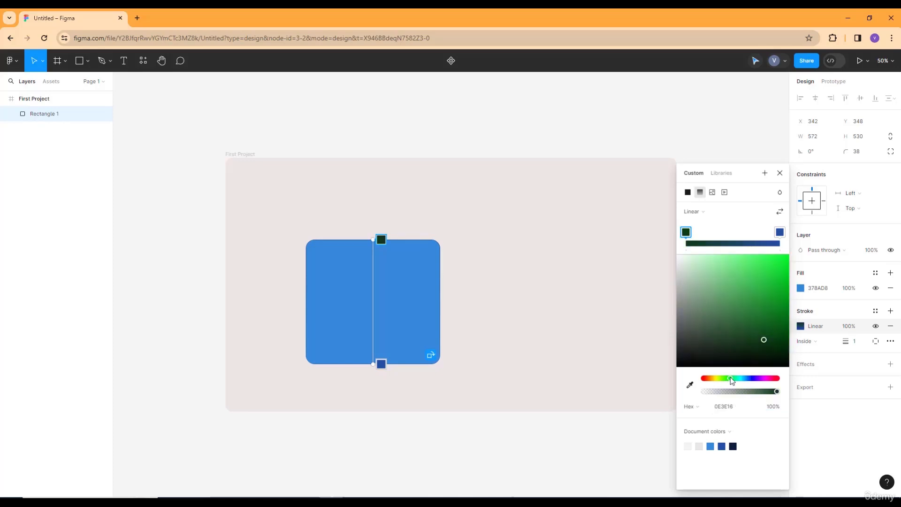
pyautogui.click(781, 271)
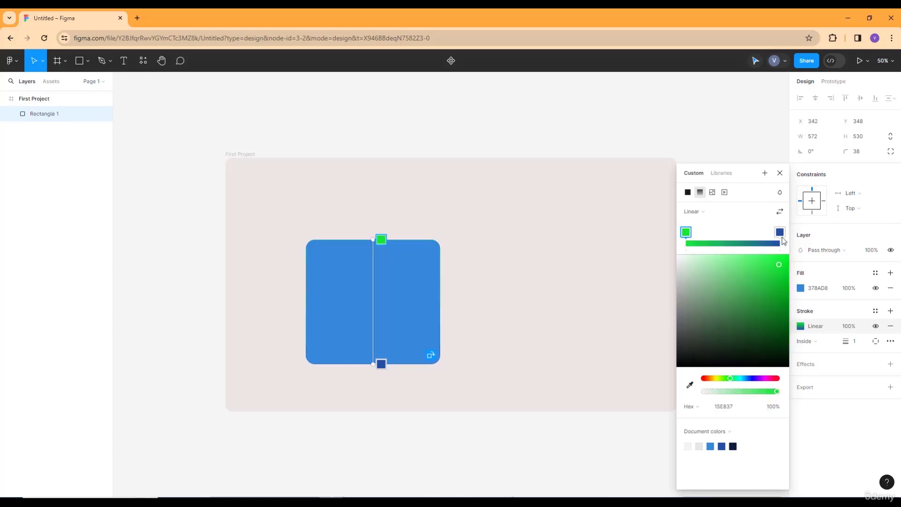
pyautogui.click(779, 232)
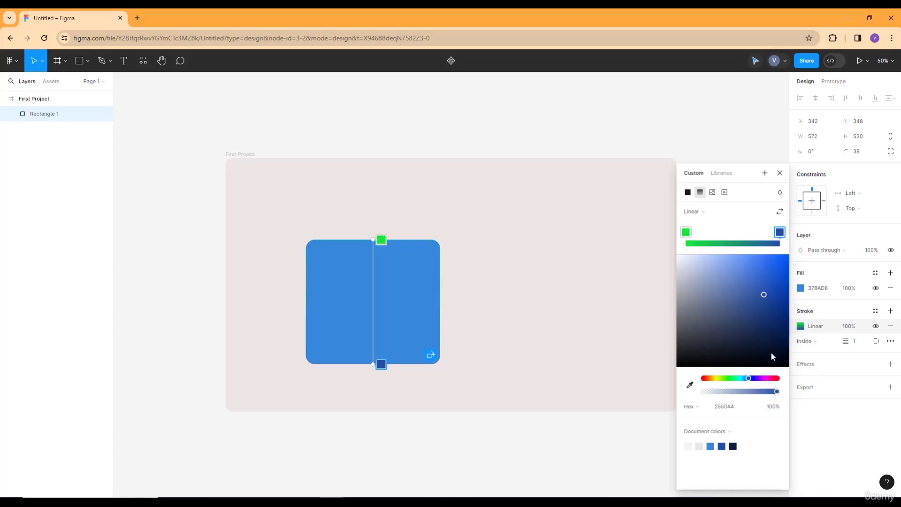
pyautogui.click(770, 378)
pyautogui.click(783, 258)
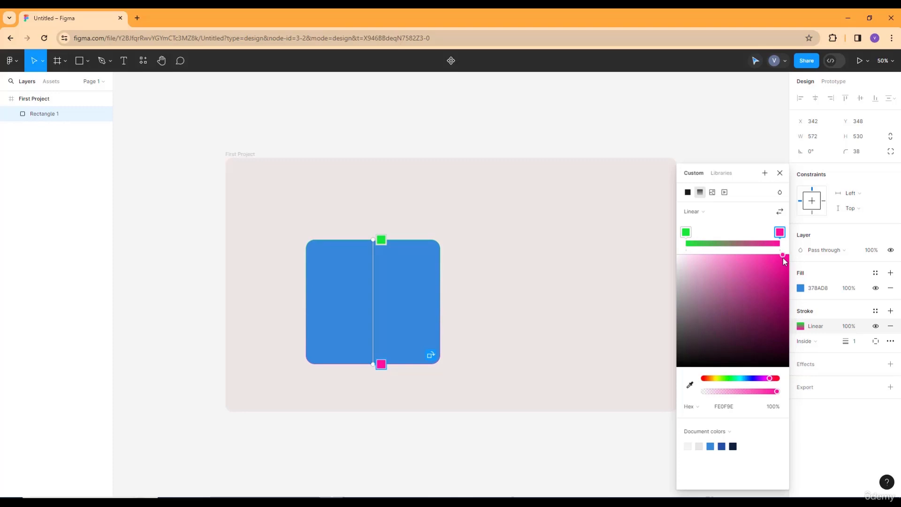
pyautogui.click(780, 171)
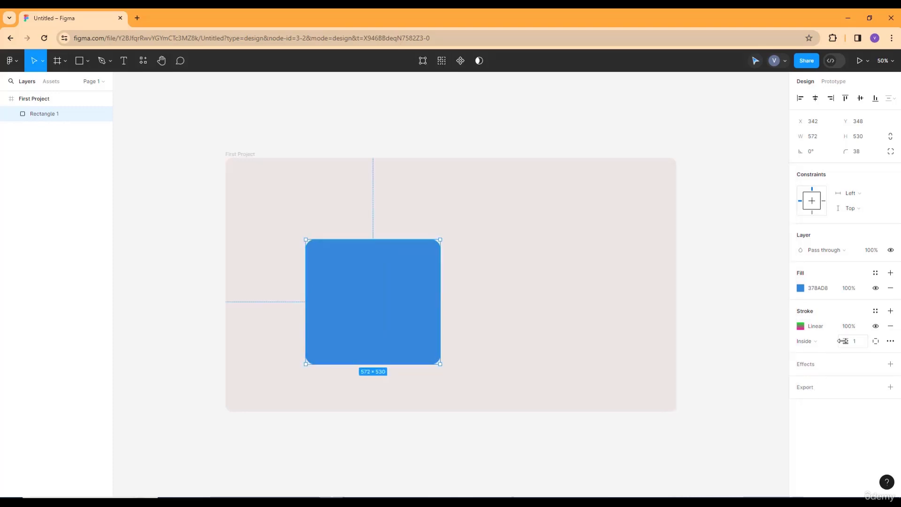
pyautogui.moveTo(843, 341)
pyautogui.mouseDown()
pyautogui.moveTo(874, 333)
pyautogui.moveTo(862, 338)
pyautogui.mouseUp()
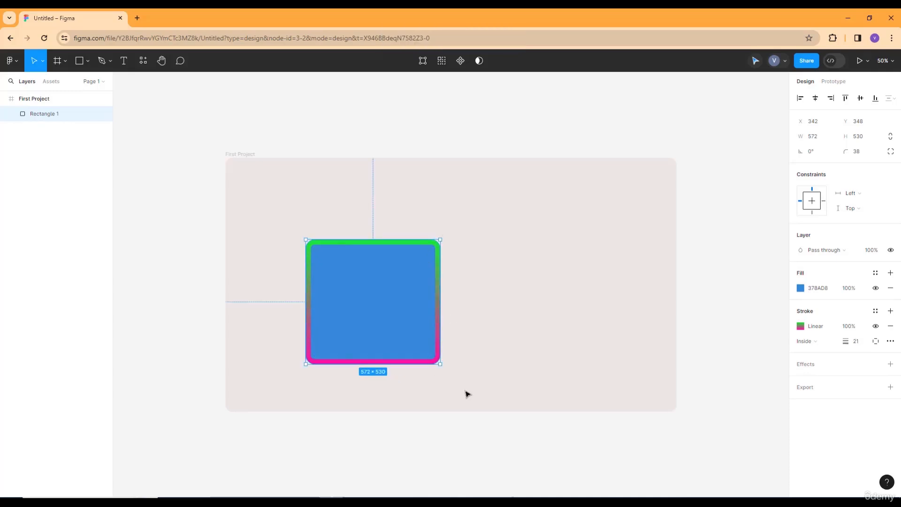
# Add an effect to the rectangle, trying Layer blur and Inner shadow before setting its type to Drop shadow
pyautogui.click(815, 366)
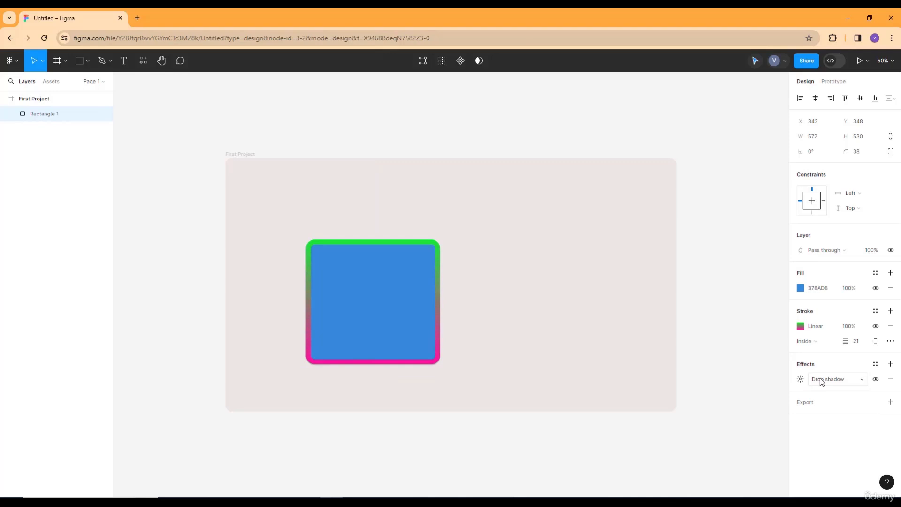
pyautogui.click(821, 379)
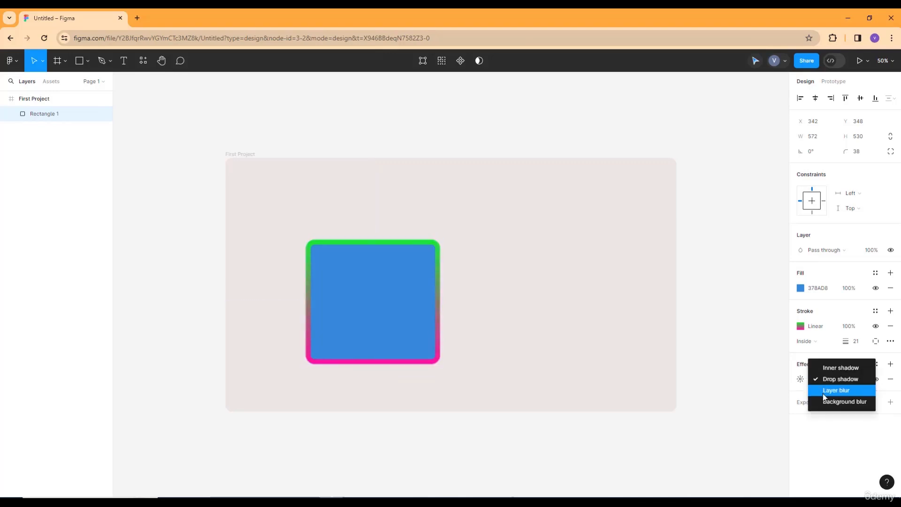
pyautogui.click(824, 391)
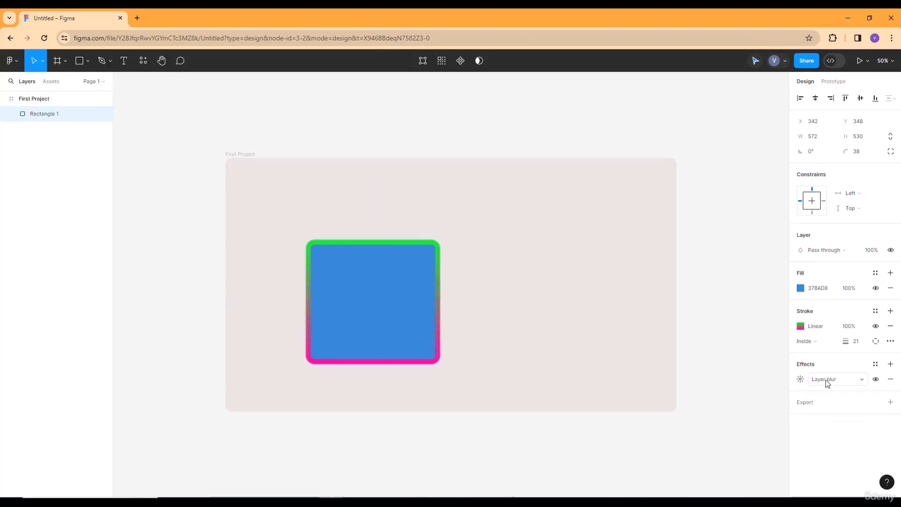
pyautogui.click(827, 378)
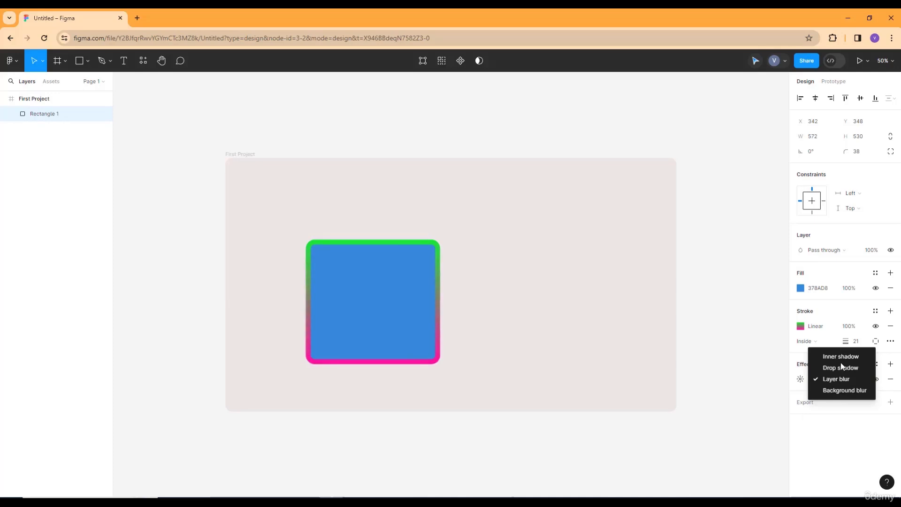
pyautogui.click(841, 356)
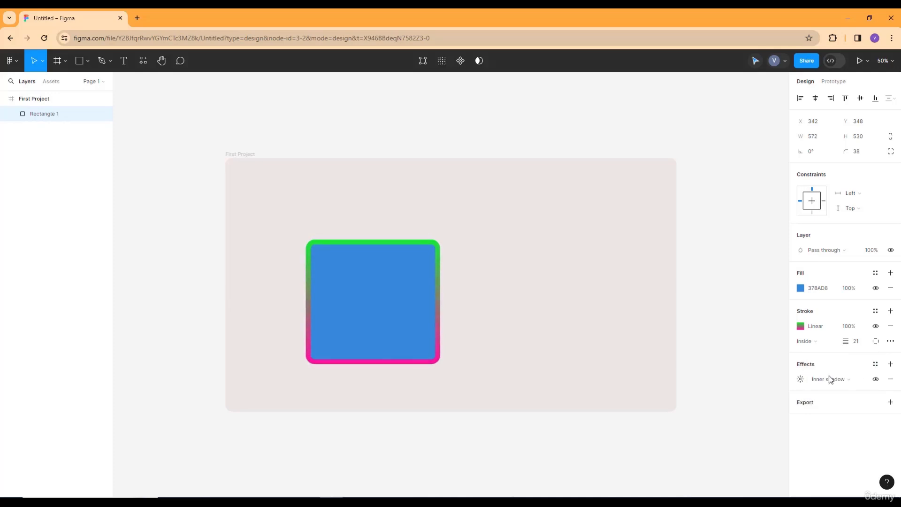
pyautogui.click(830, 377)
pyautogui.click(830, 377)
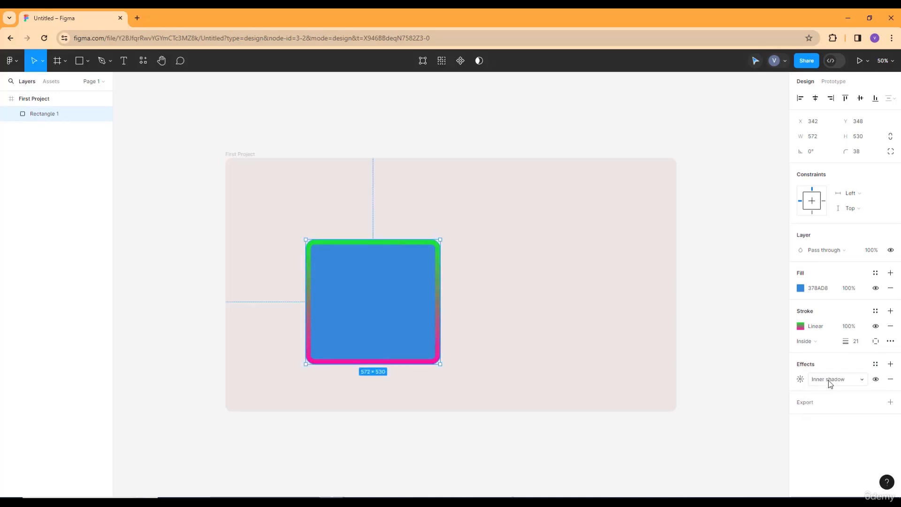
pyautogui.click(829, 380)
pyautogui.click(835, 391)
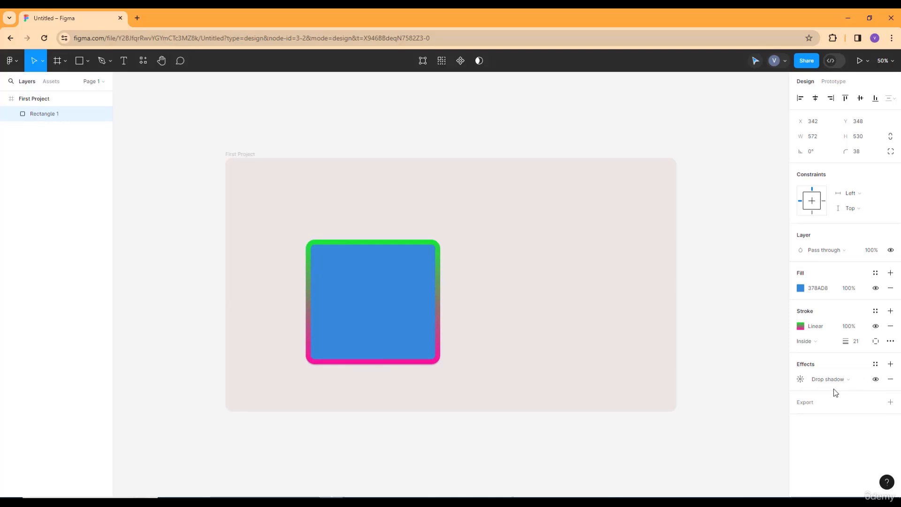
# Set the drop shadow's blur to 10.7 and both its X and Y offsets to 9
pyautogui.click(801, 380)
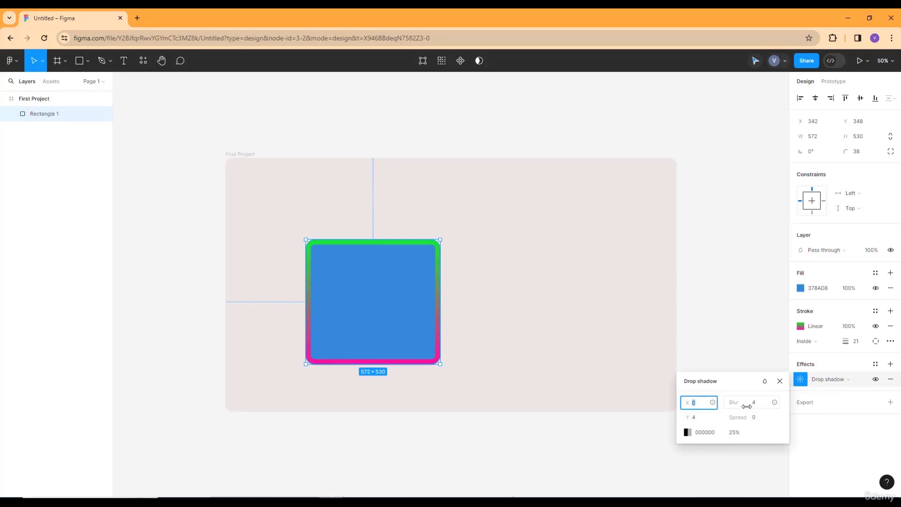
pyautogui.moveTo(747, 407); pyautogui.dragTo(815, 375)
pyautogui.click(707, 403)
pyautogui.press('BackSpace')
pyautogui.write('9')
pyautogui.click(700, 418)
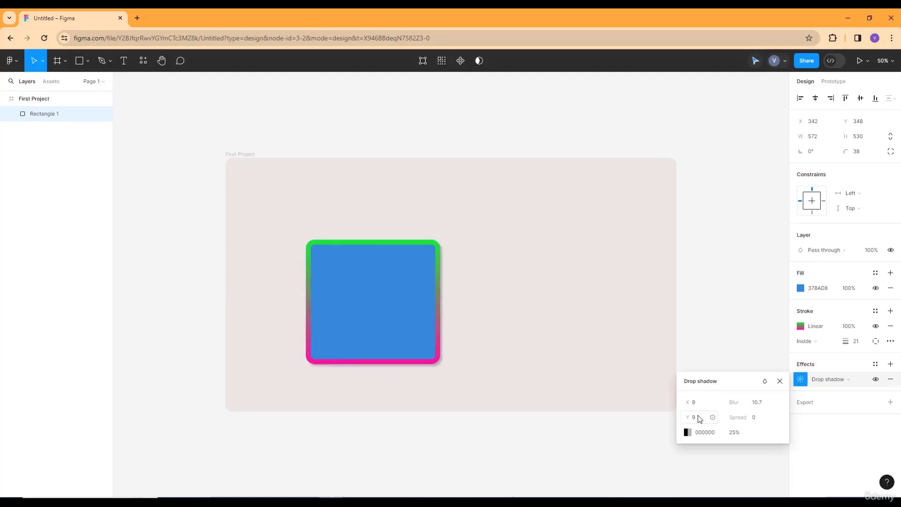
pyautogui.write('9')
pyautogui.press('Return')
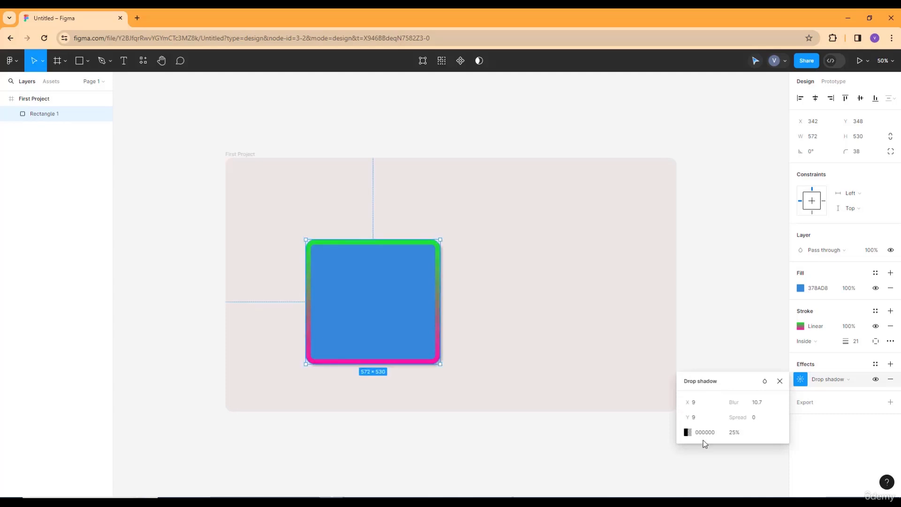
# Set the drop shadow's opacity to 75% and close its settings
pyautogui.click(740, 434)
pyautogui.press('BackSpace')
pyautogui.write('75')
pyautogui.press('Return')
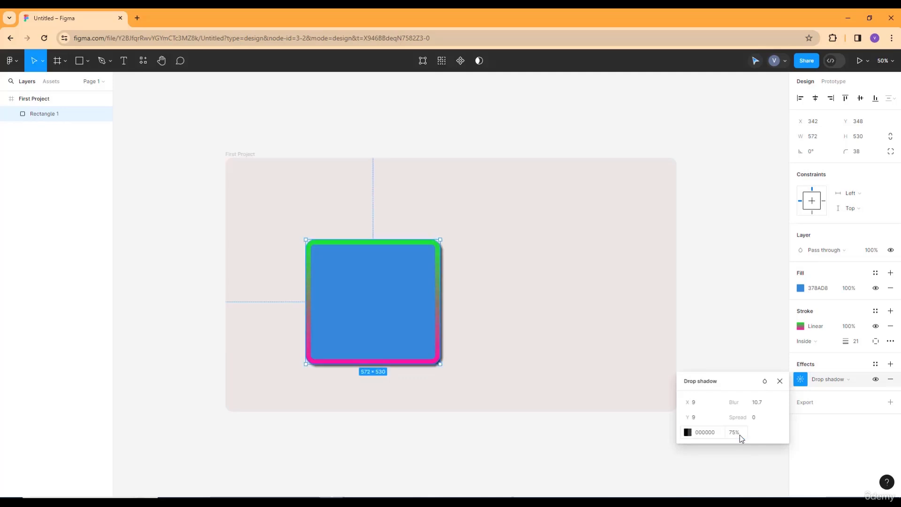
pyautogui.click(721, 263)
# Change the rectangle's effect type, trying Layer blur and Inner shadow before choosing Background blur and viewing its blur setting
pyautogui.click(362, 326)
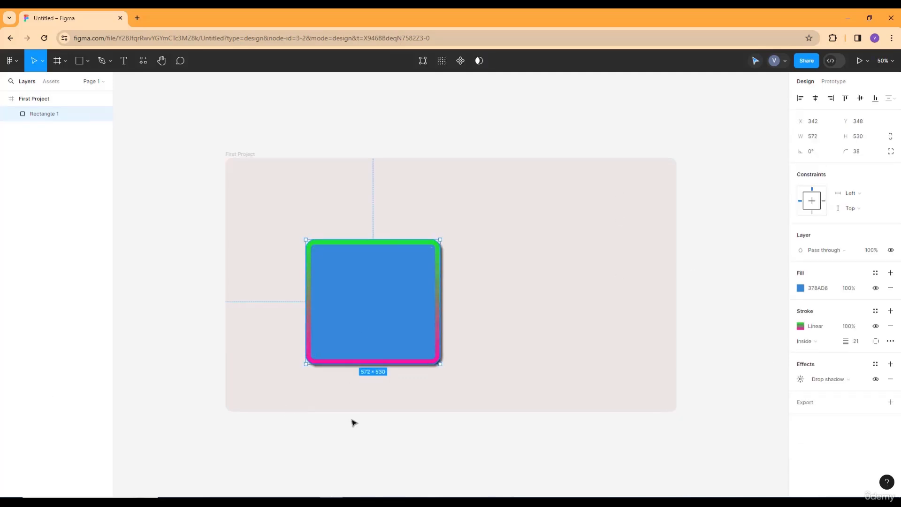
pyautogui.click(829, 379)
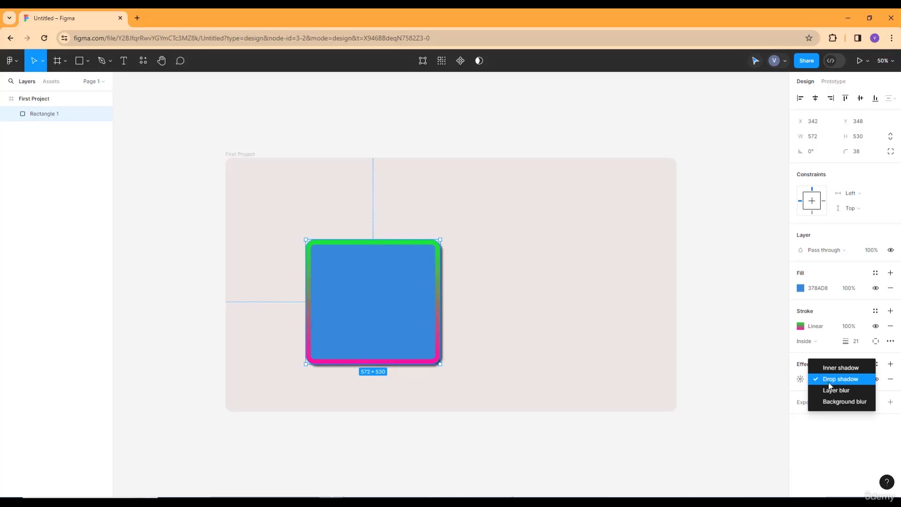
pyautogui.click(832, 392)
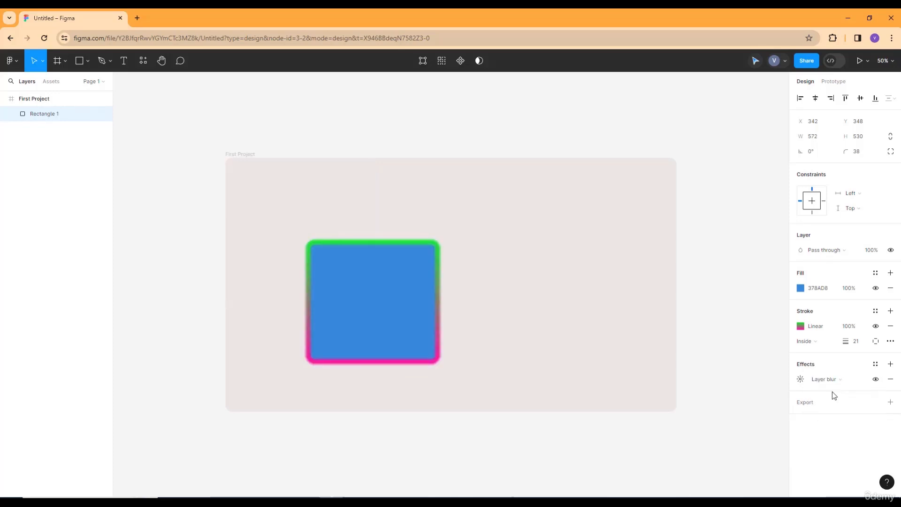
pyautogui.click(827, 383)
pyautogui.click(844, 357)
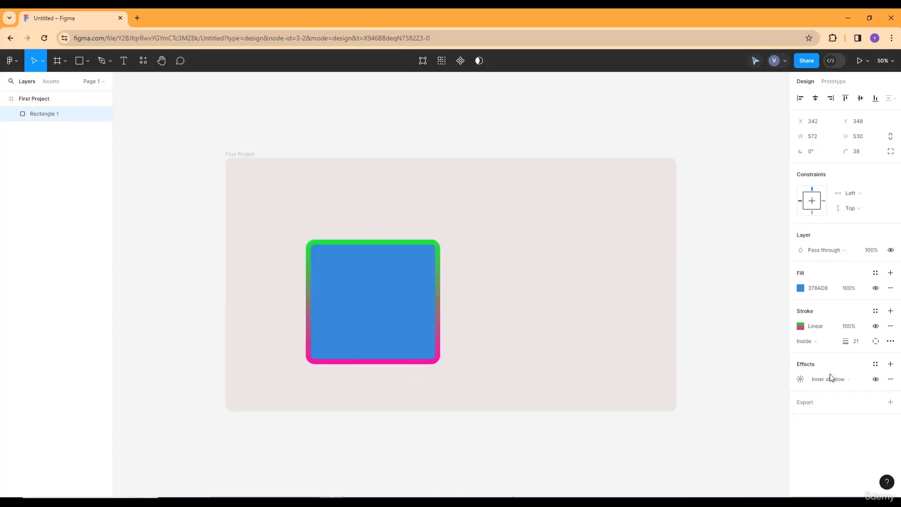
pyautogui.click(830, 379)
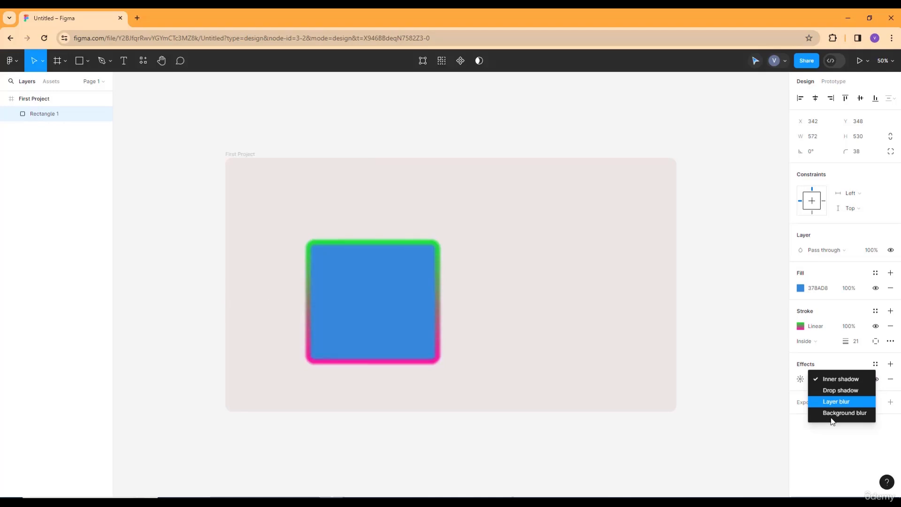
pyautogui.click(833, 414)
pyautogui.click(804, 379)
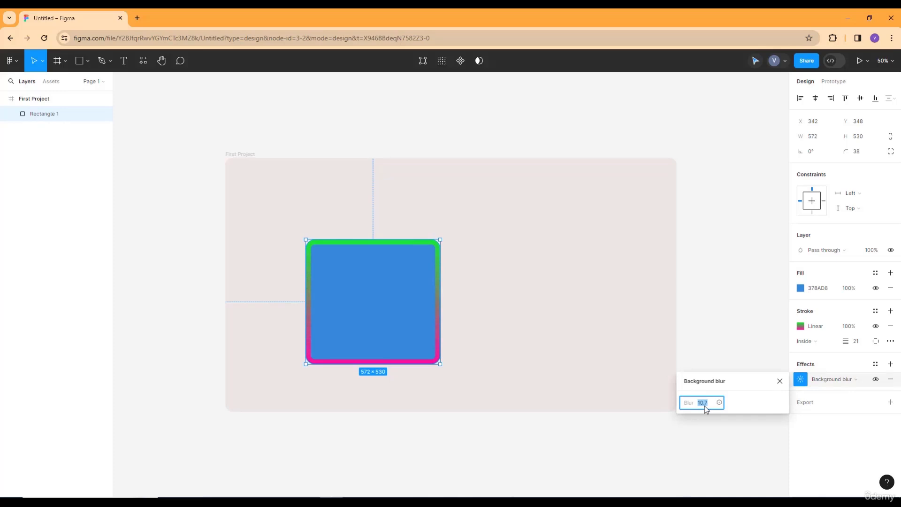
pyautogui.click(696, 313)
pyautogui.click(410, 297)
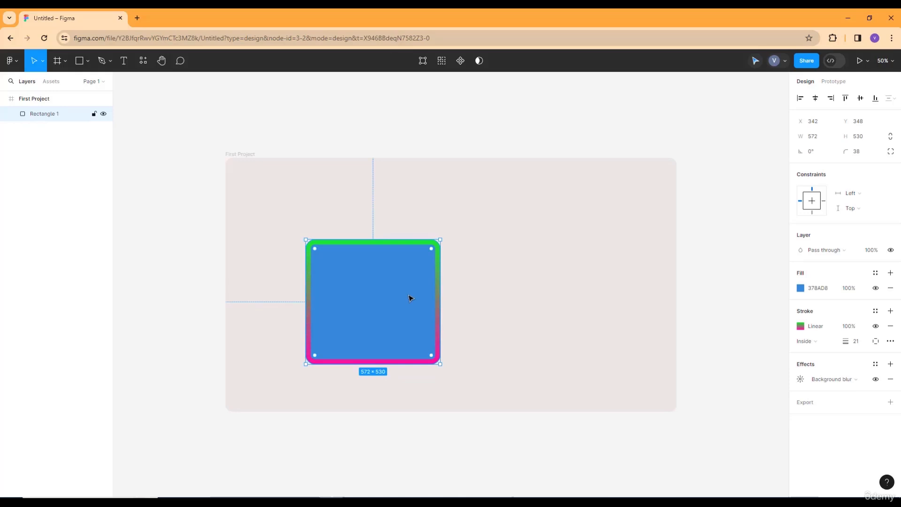
# Draw an ellipse about 460 by 464 in the frame's upper-right area and open its fill colour options
pyautogui.click(89, 68)
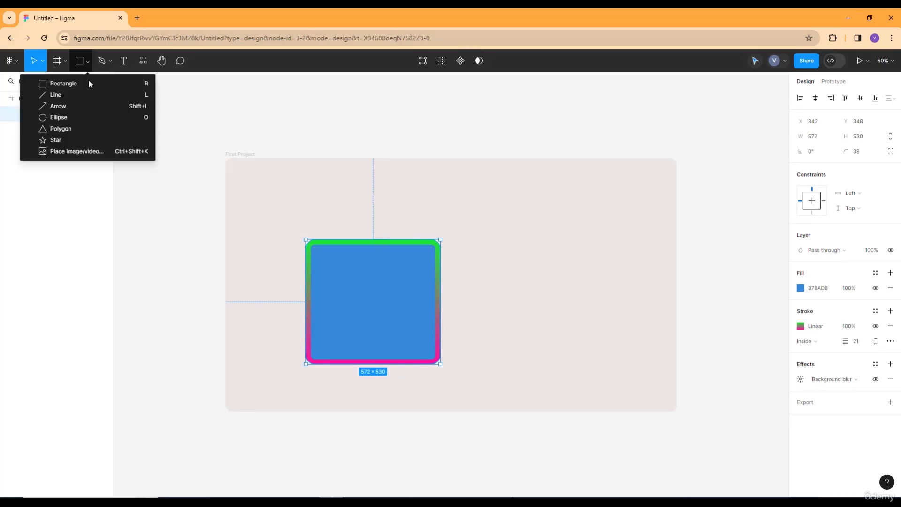
pyautogui.click(86, 116)
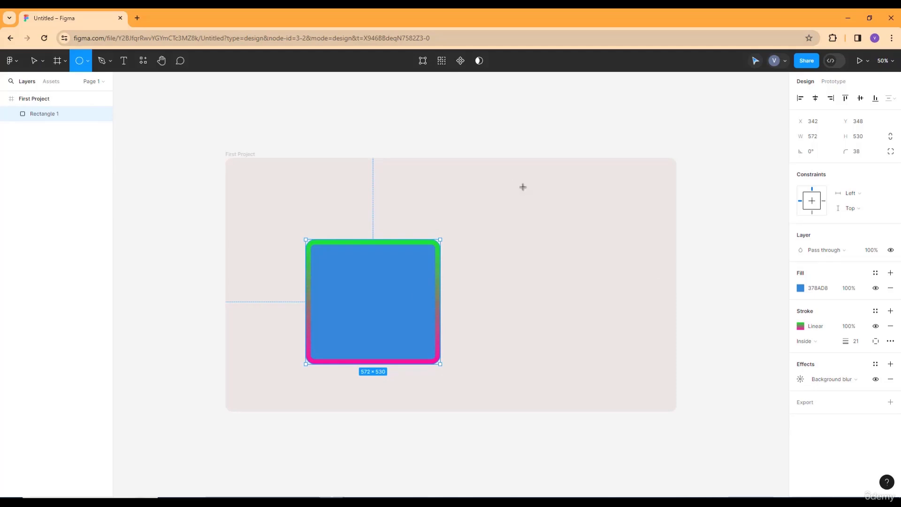
pyautogui.moveTo(541, 200); pyautogui.dragTo(650, 309)
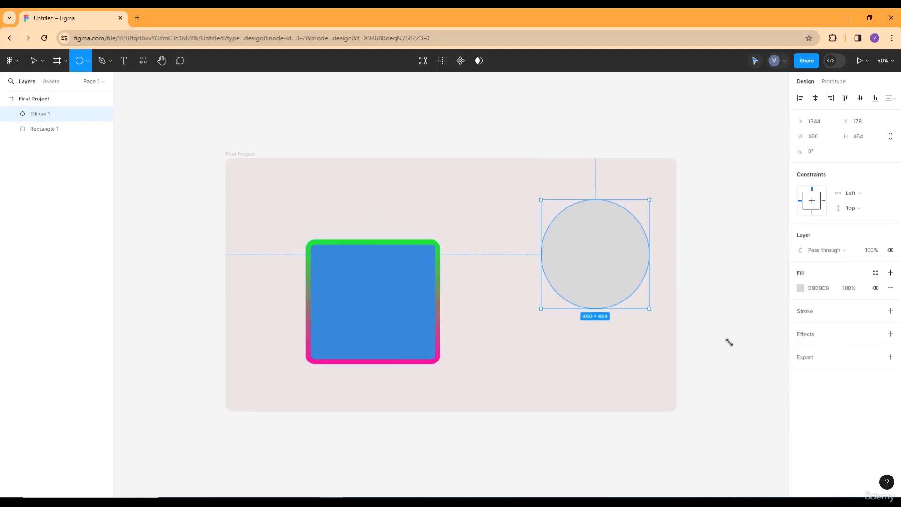
pyautogui.click(801, 287)
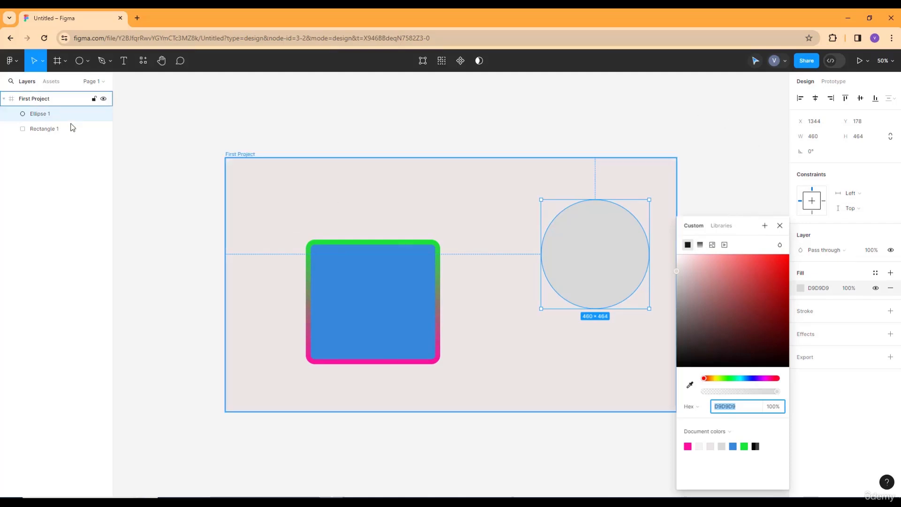
# Draw a steep slanted line about 567 long between the frame's left edge and the rectangle
pyautogui.click(88, 62)
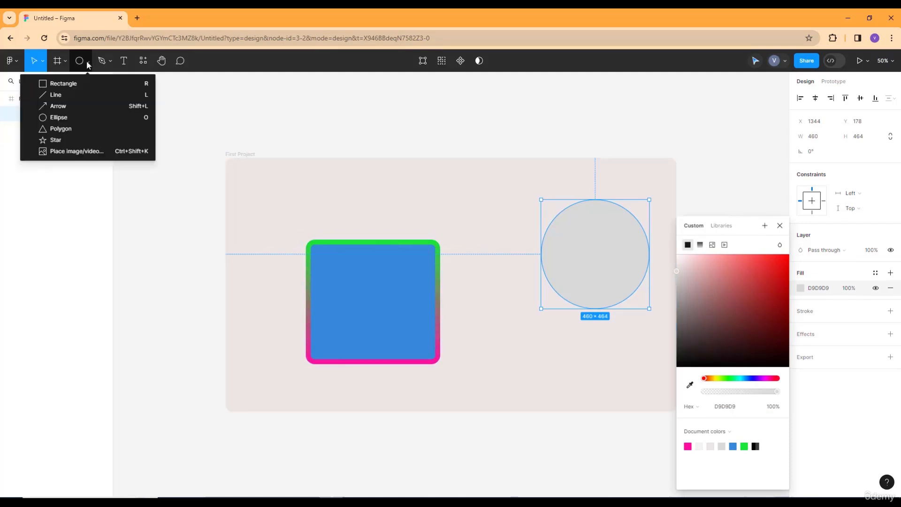
pyautogui.click(62, 96)
pyautogui.moveTo(276, 191)
pyautogui.mouseDown()
pyautogui.moveTo(330, 193)
pyautogui.moveTo(329, 215)
pyautogui.moveTo(256, 323)
pyautogui.mouseUp()
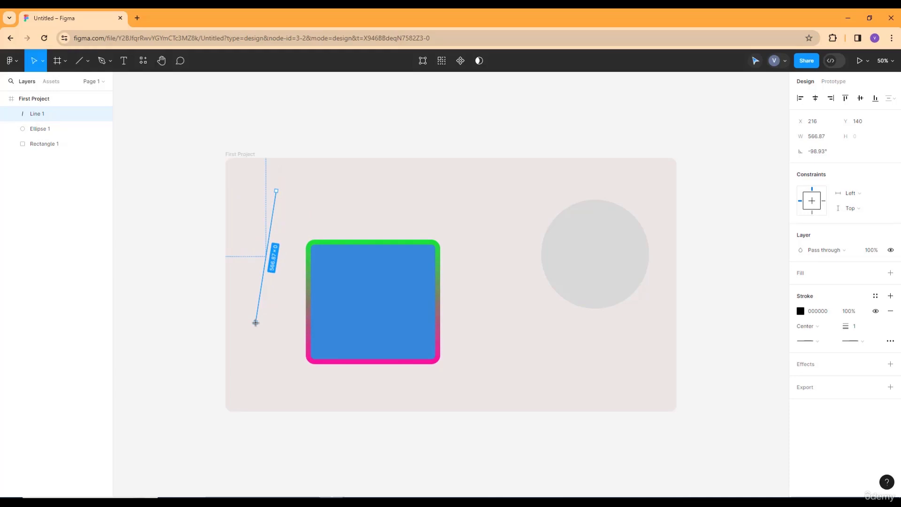
pyautogui.click(266, 336)
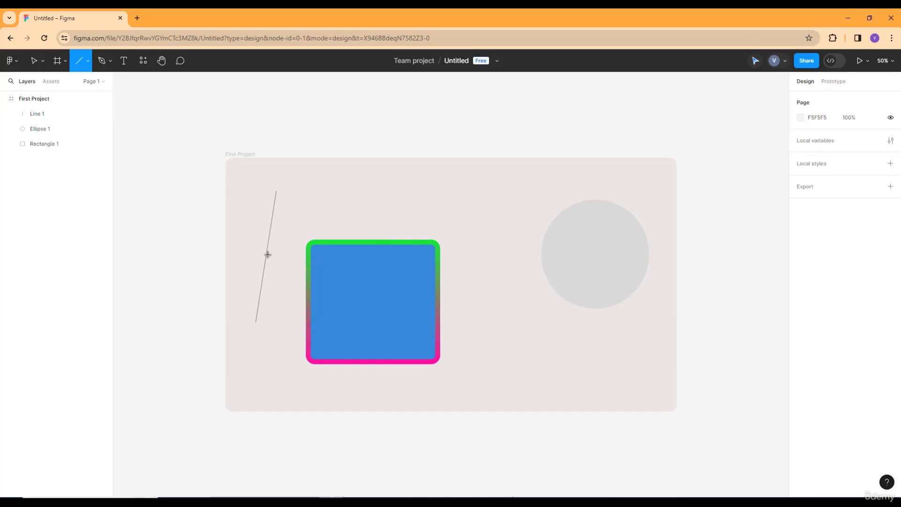
# Select the slanted line and set its stroke weight to 19
pyautogui.click(25, 122)
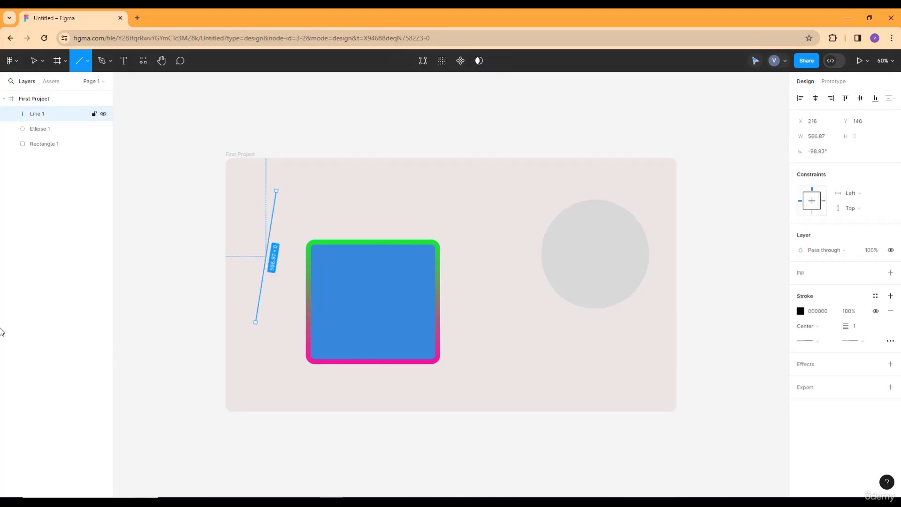
pyautogui.click(806, 313)
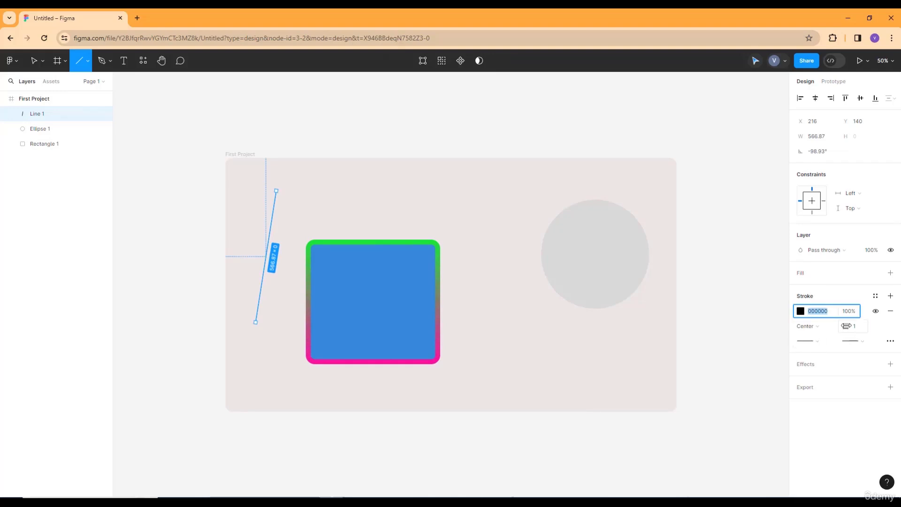
pyautogui.moveTo(846, 326)
pyautogui.mouseDown()
pyautogui.moveTo(881, 311)
pyautogui.moveTo(864, 317)
pyautogui.mouseUp()
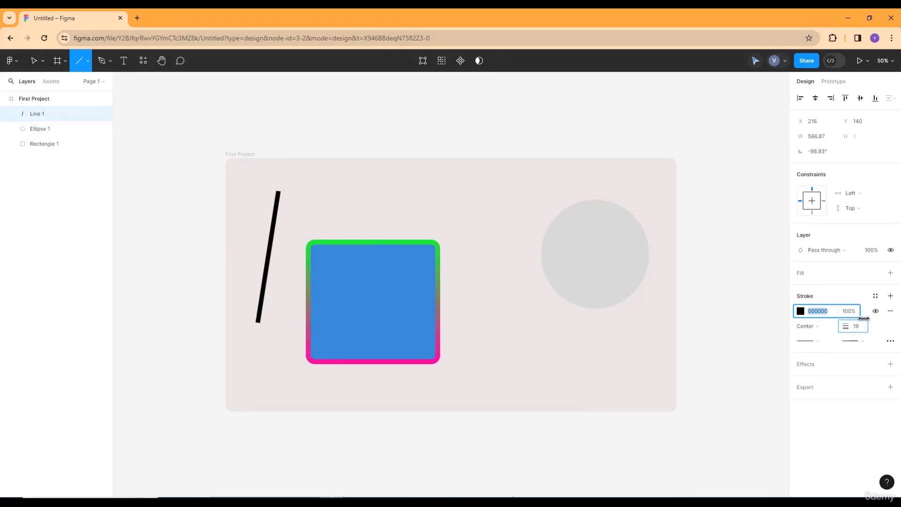
# Try a Round cap on the line's end point, and set the caps at both ends to Square
pyautogui.click(863, 342)
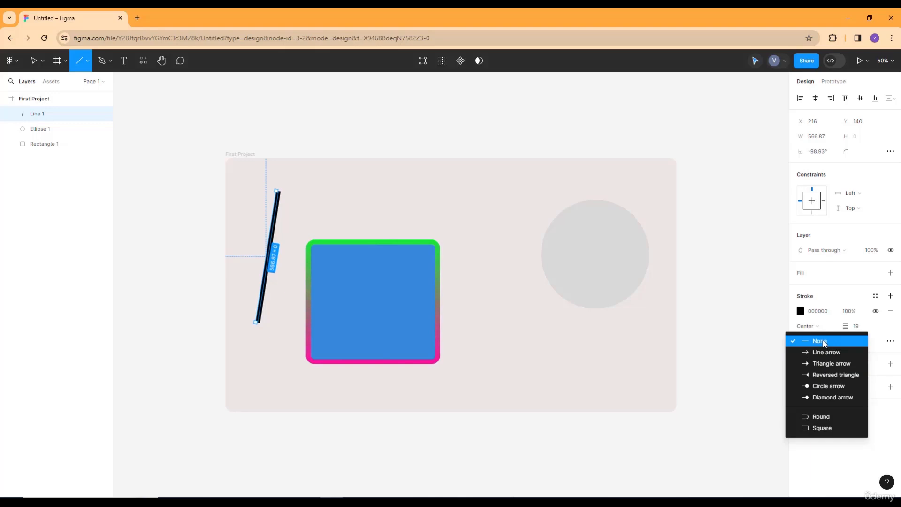
pyautogui.click(824, 418)
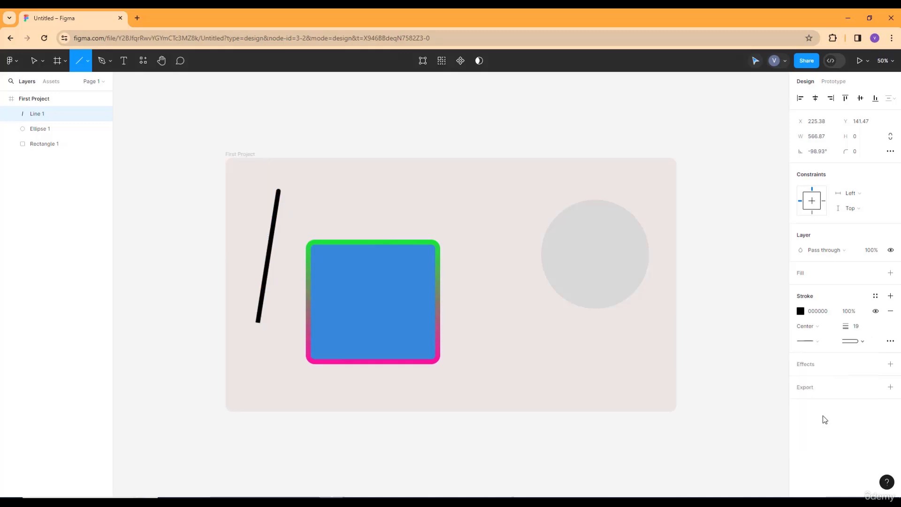
pyautogui.click(840, 338)
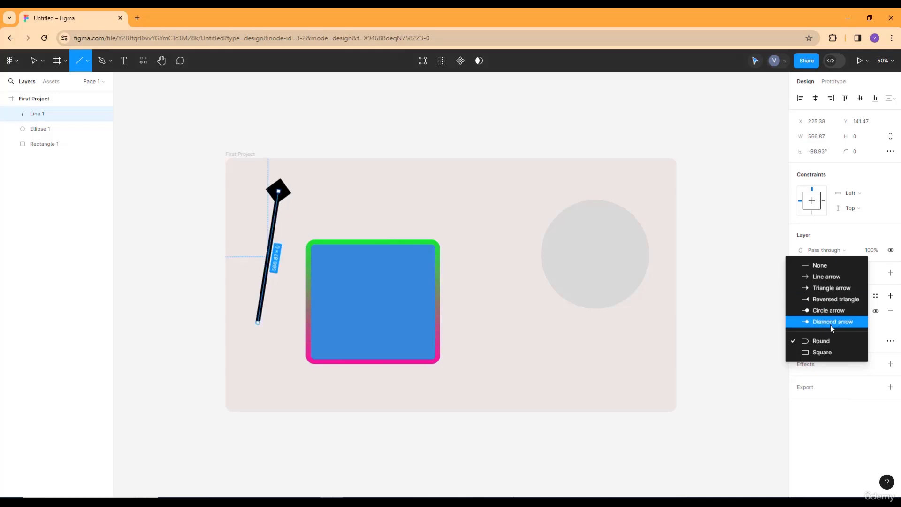
pyautogui.click(821, 353)
pyautogui.click(806, 342)
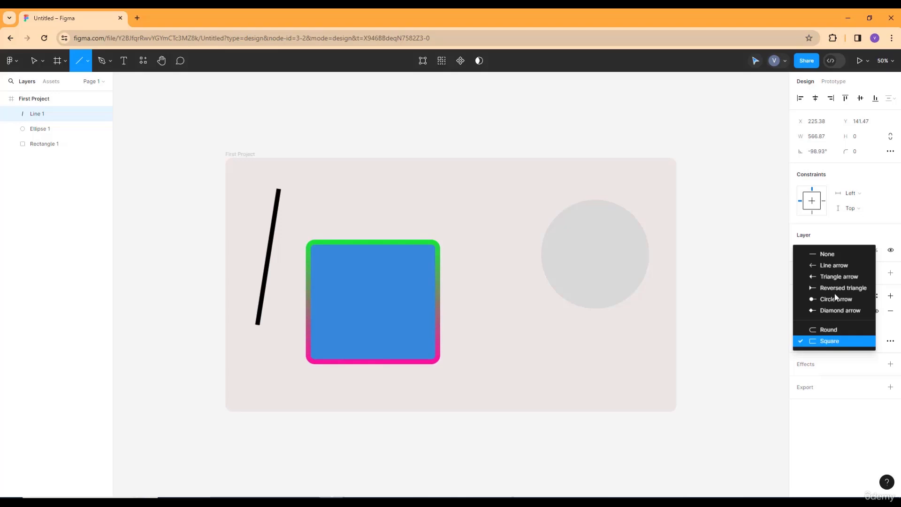
pyautogui.click(711, 318)
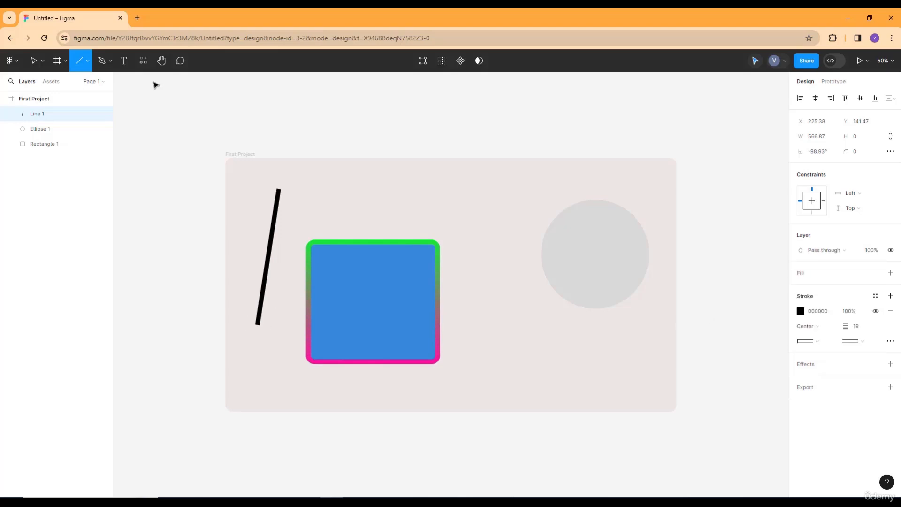
# Place the image of the woman in green armour inside the ellipse as its fill
pyautogui.click(86, 61)
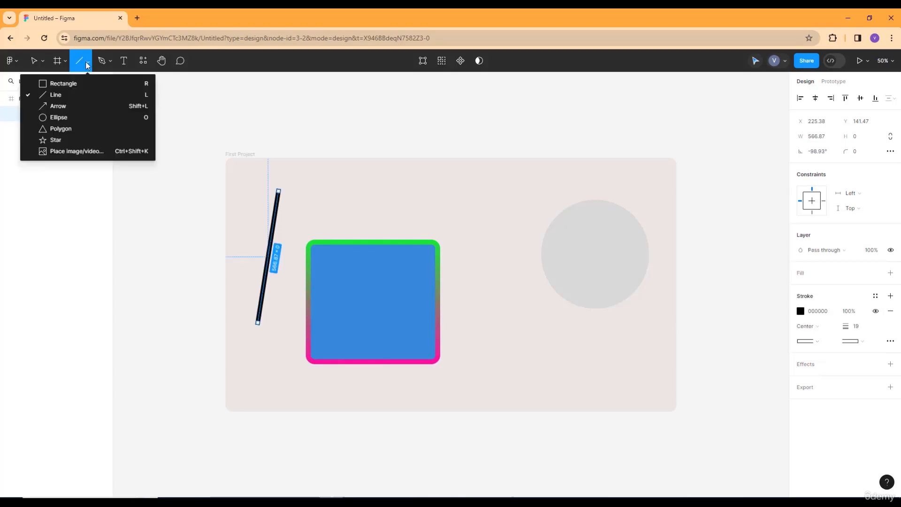
pyautogui.click(85, 154)
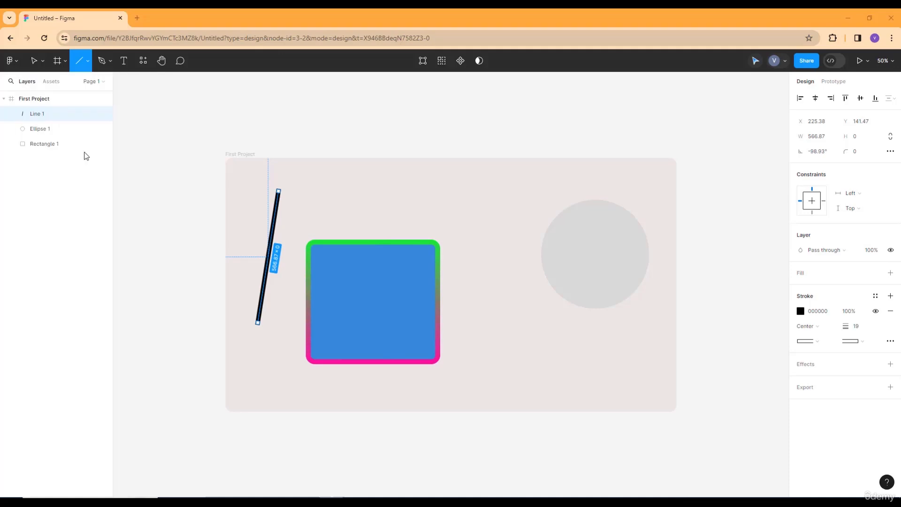
pyautogui.click(87, 64)
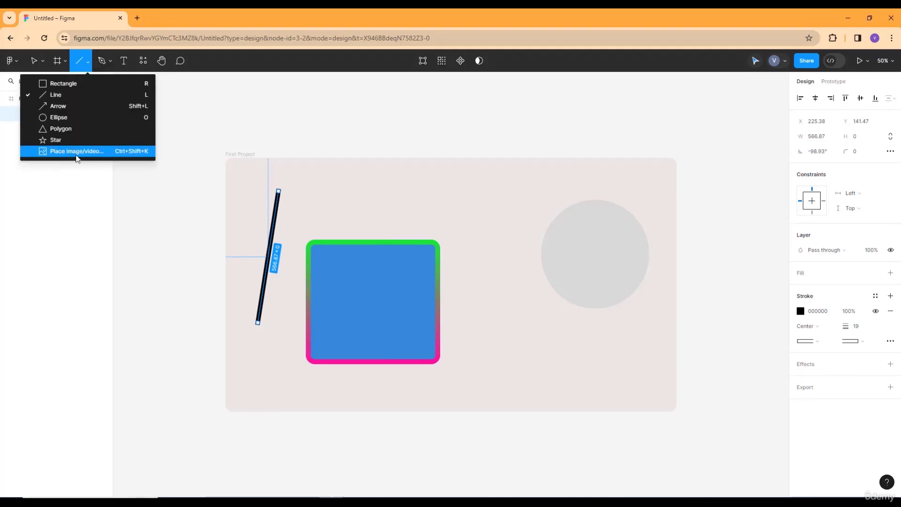
pyautogui.click(77, 152)
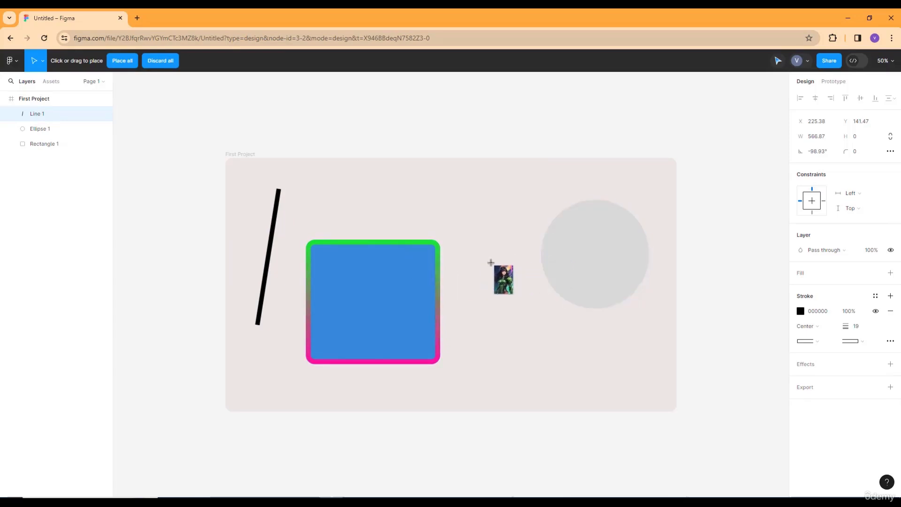
pyautogui.click(561, 242)
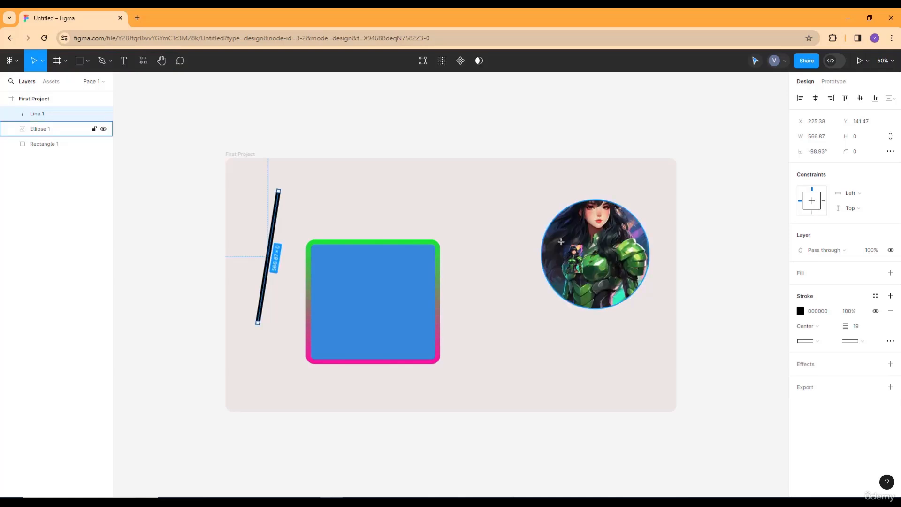
# View the ellipse's image fill settings and enlarge the ellipse to about 510 by 523
pyautogui.doubleClick(608, 241)
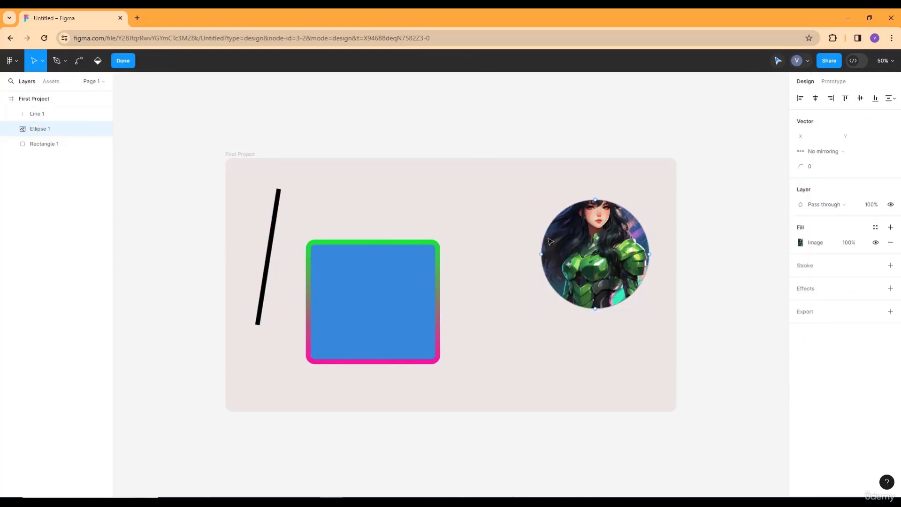
pyautogui.click(599, 236)
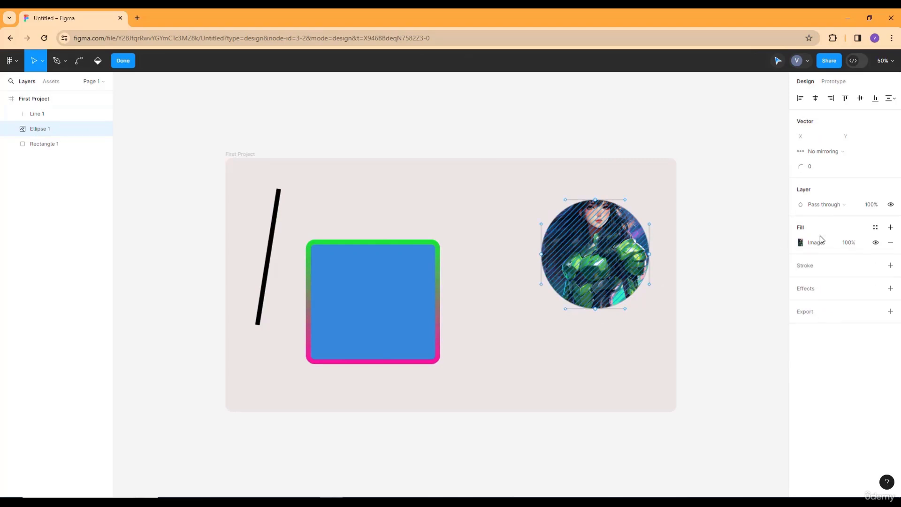
pyautogui.click(816, 243)
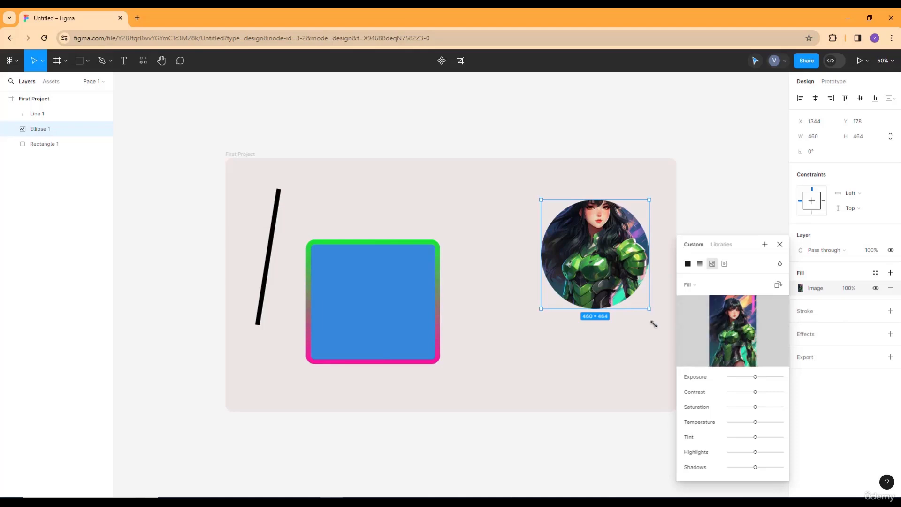
pyautogui.moveTo(653, 324)
pyautogui.mouseDown()
pyautogui.moveTo(662, 332)
pyautogui.moveTo(661, 323)
pyautogui.mouseUp()
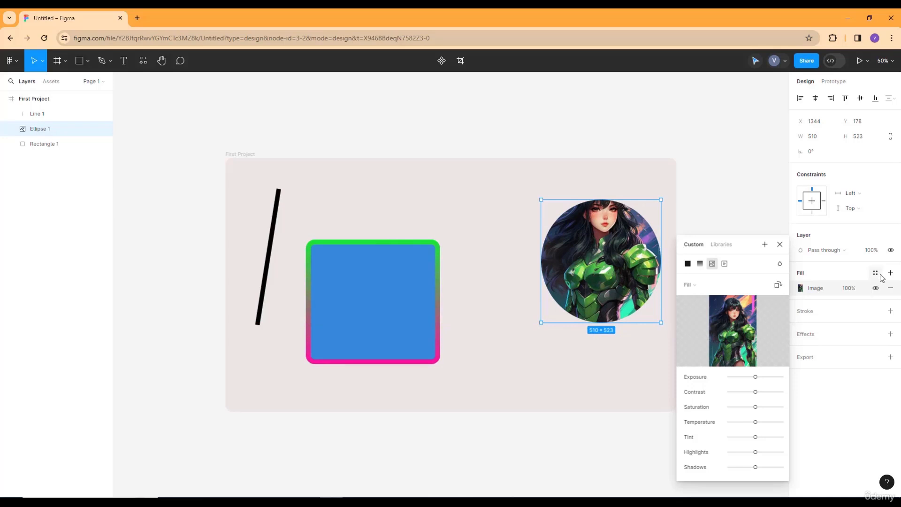
pyautogui.click(780, 245)
pyautogui.press('Return')
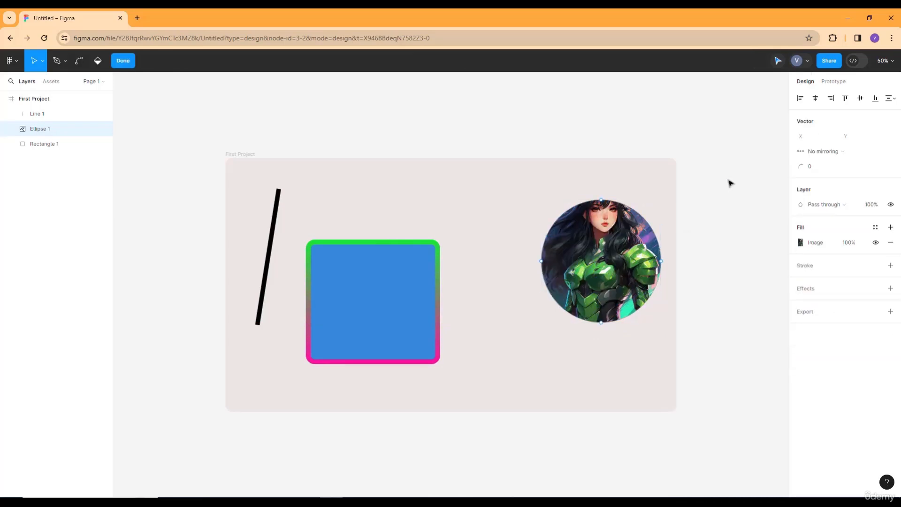
pyautogui.press('Escape')
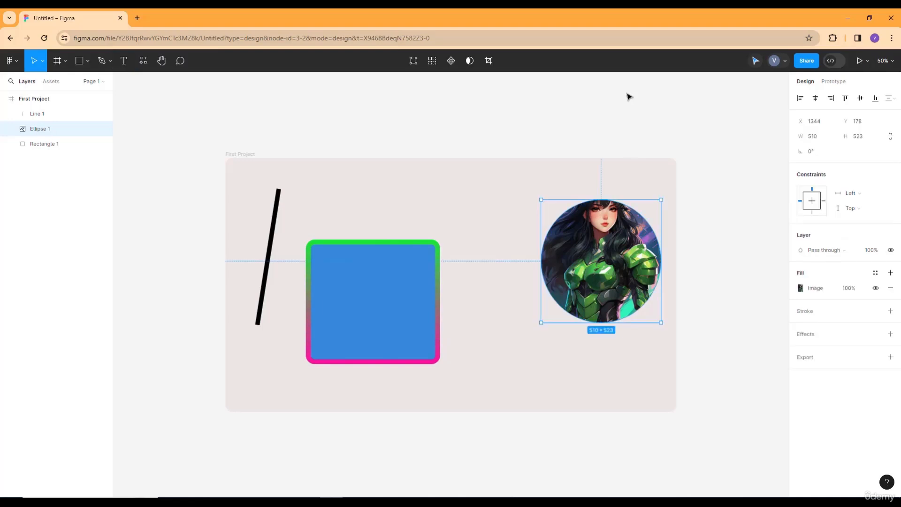
# Bring up the list of available shape tools
pyautogui.click(86, 67)
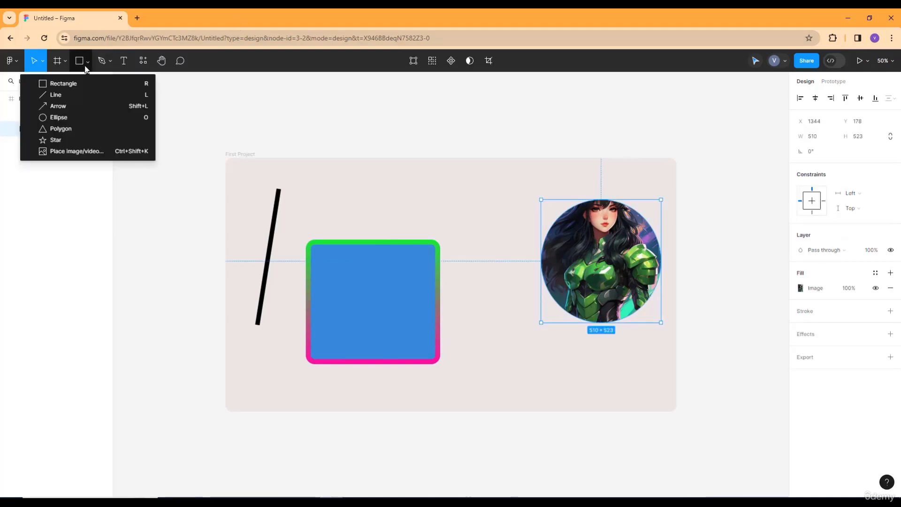